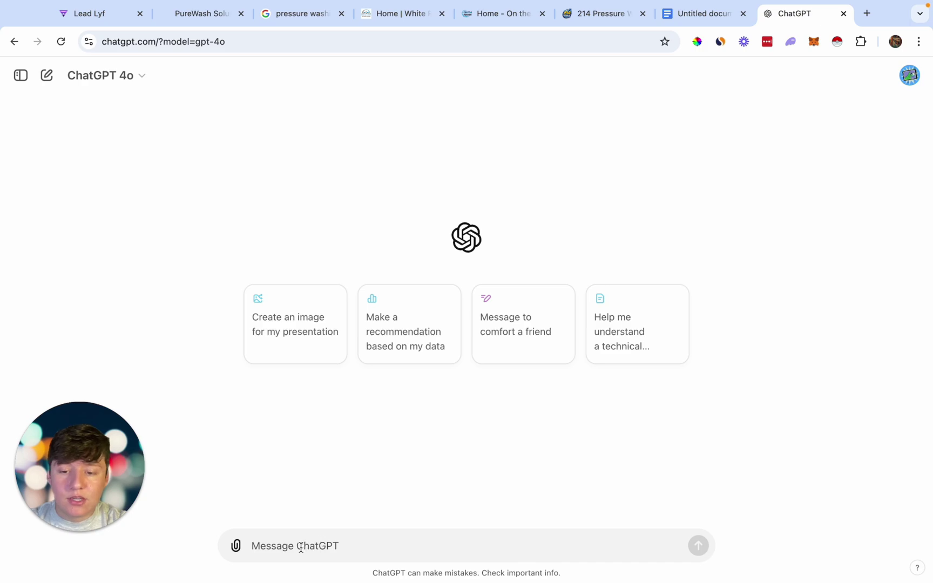
Ask ChatGPT to give a list of niche ideas to target with an AI chat bot
type("give me")
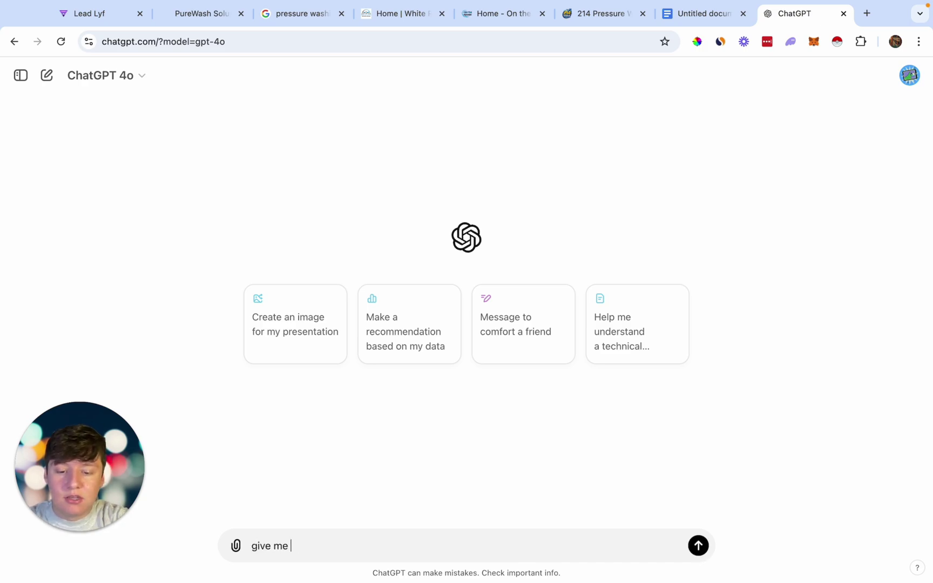
type(" a list of niche sid")
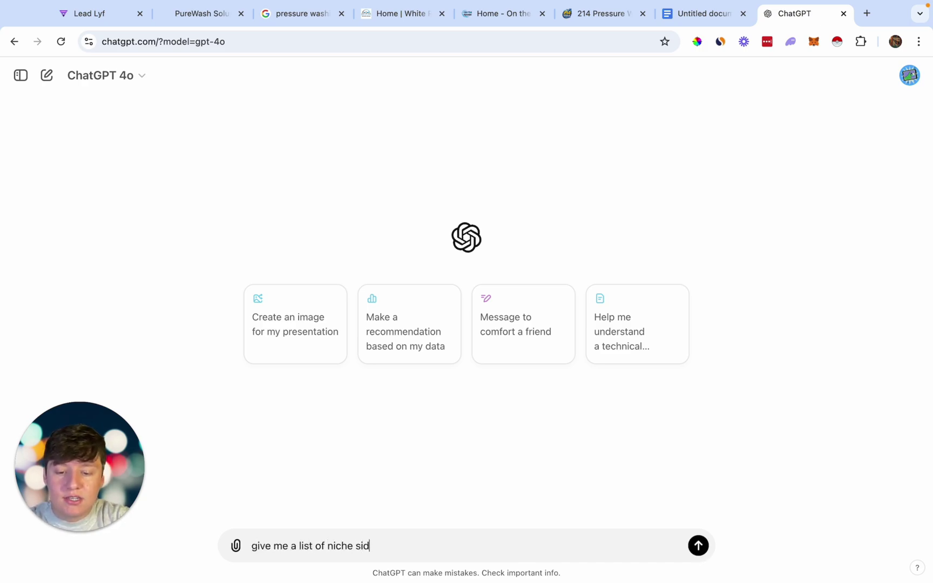
type("eas i can target with ")
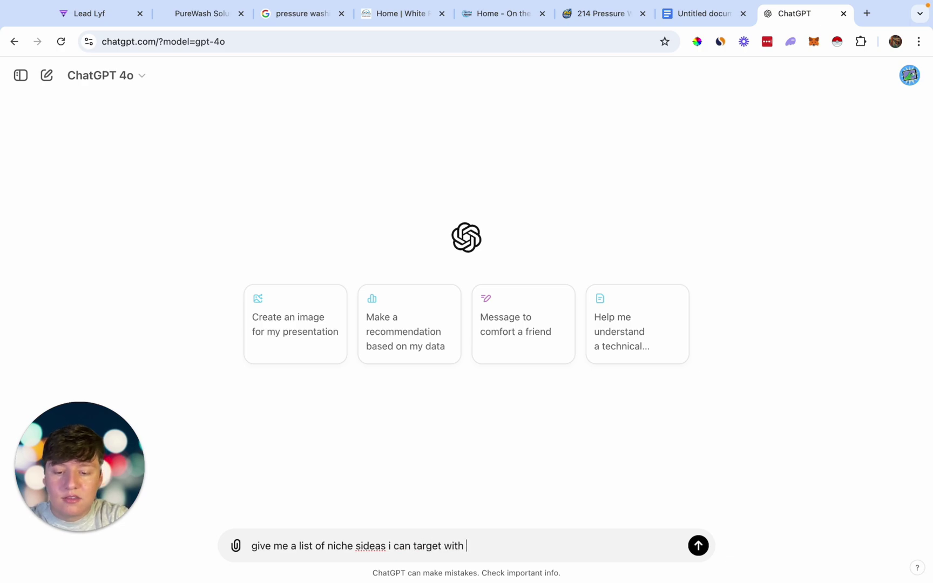
type("my ai chat bot")
key("Return")
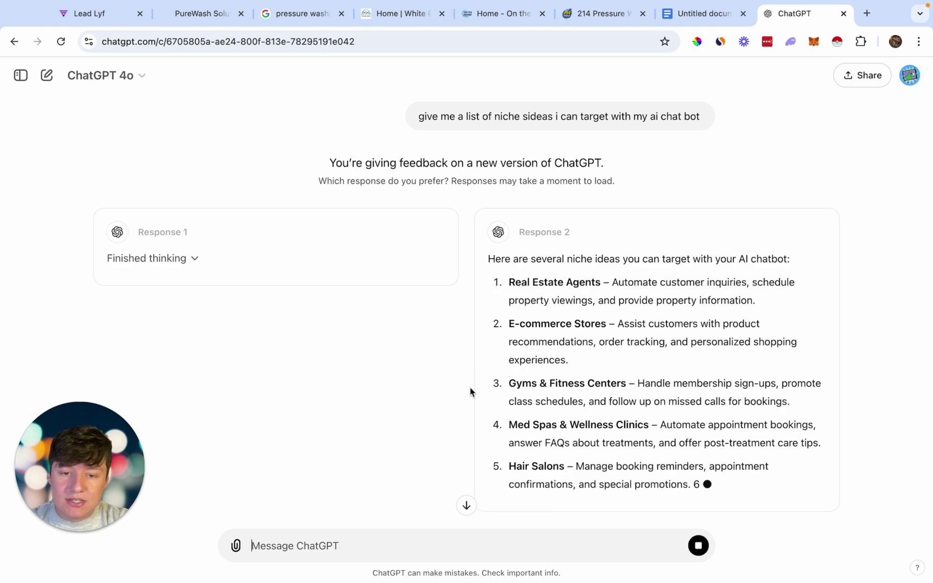
Read through the suggested niches in the two responses, including the local service businesses
scroll(563, 413, "down", 1)
scroll(564, 413, "down", 8)
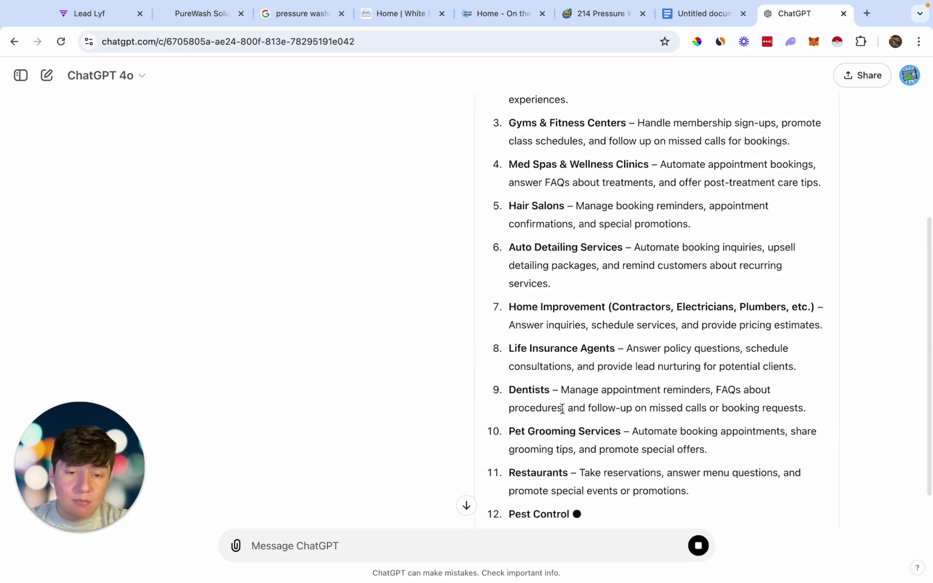
scroll(563, 410, "down", 2)
scroll(562, 409, "down", 5)
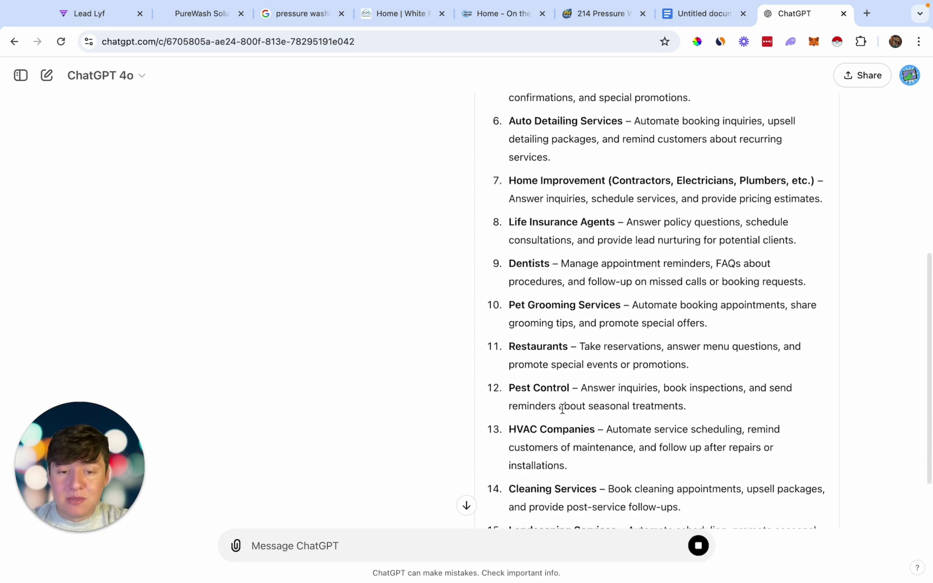
scroll(563, 409, "down", 5)
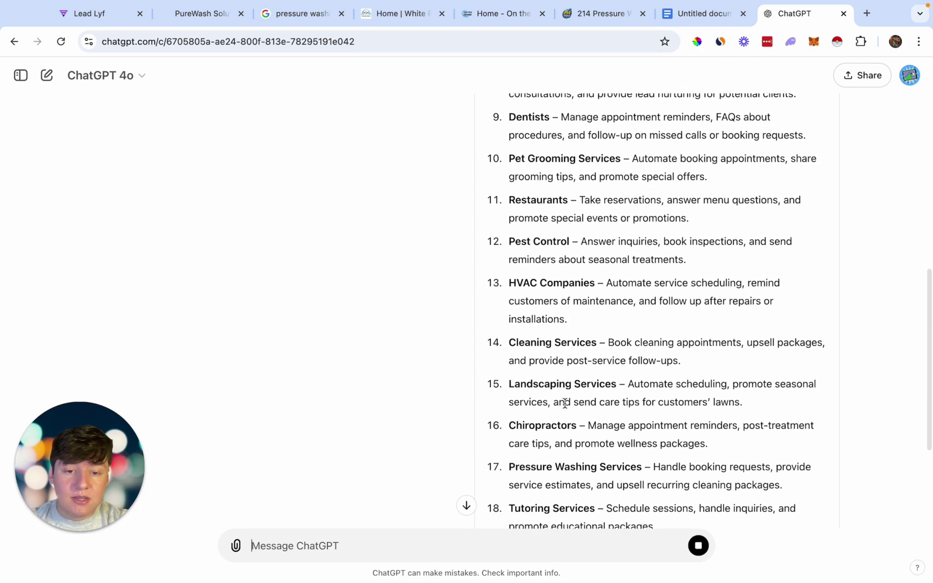
scroll(562, 410, "down", 3)
scroll(559, 409, "up", 3)
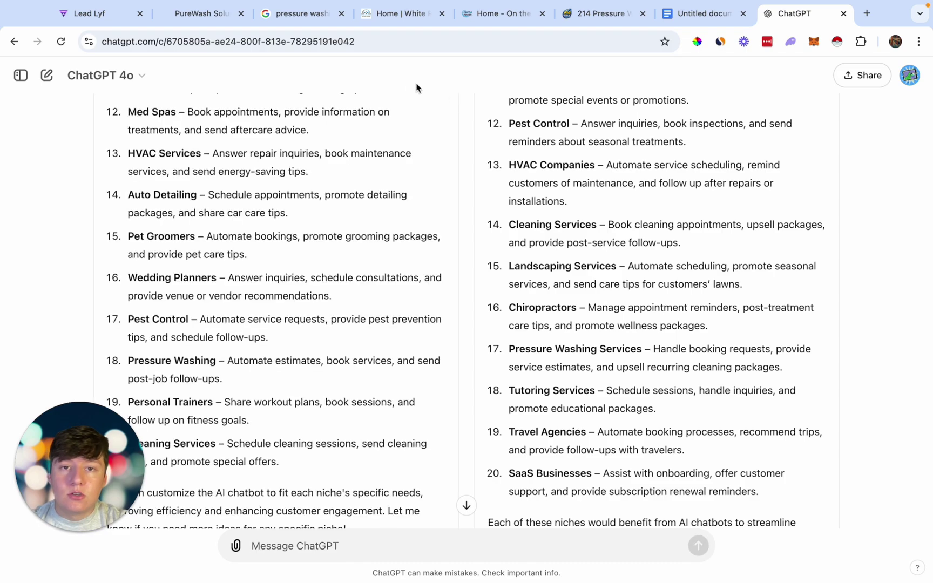
Revisit the Dallas pressure washing search, open the 214 Pressure Washing site and close the two other company websites
left_click(305, 14)
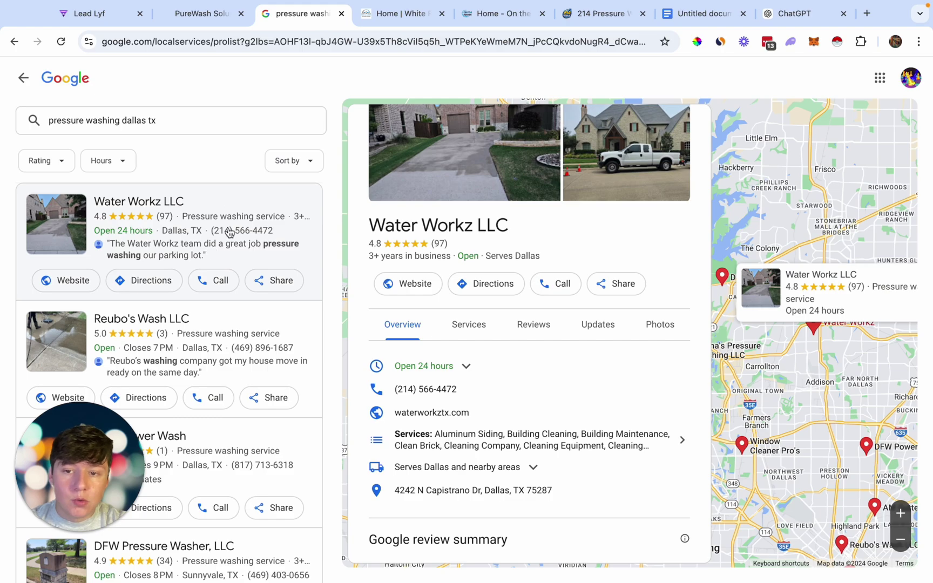
left_click(611, 20)
left_click(543, 13)
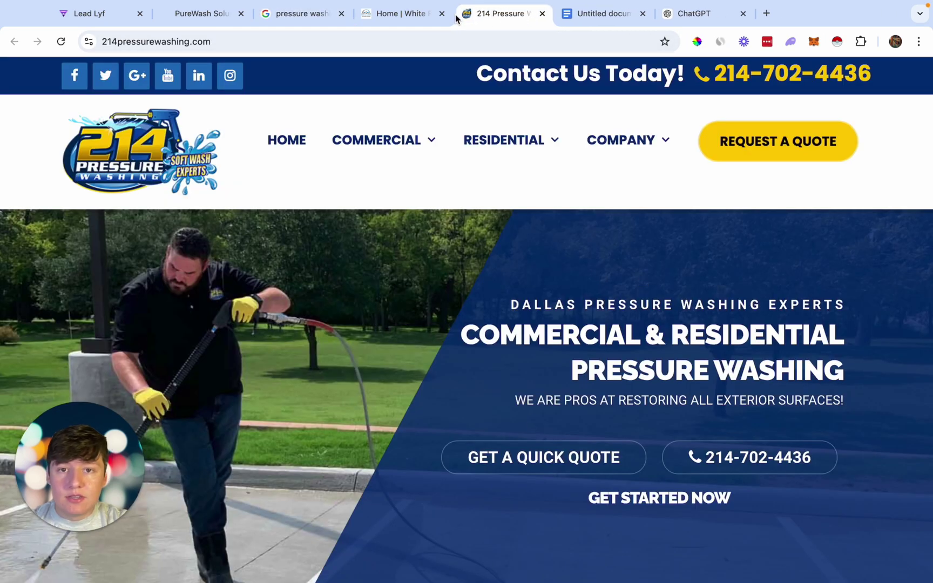
left_click(442, 13)
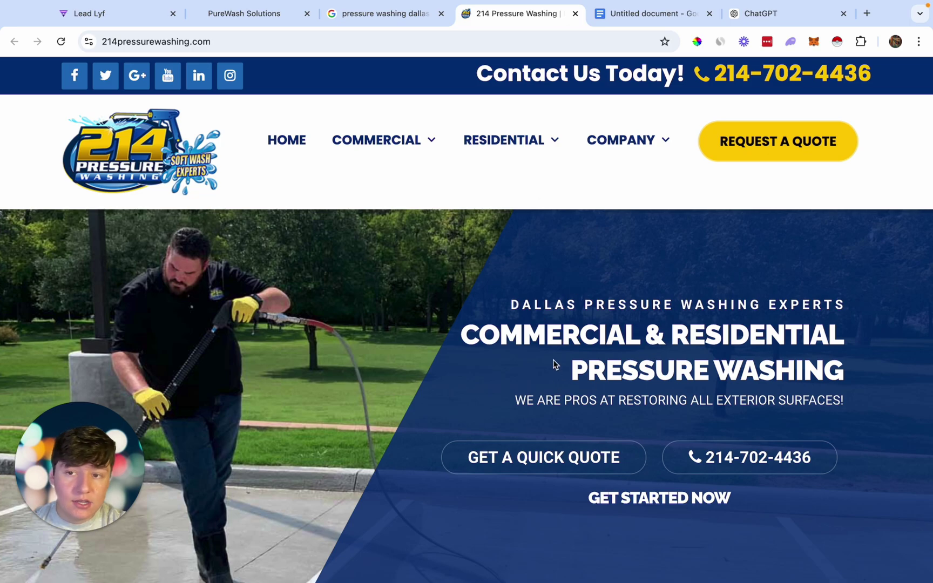
Review the Lead Lyf launchpad, the 214 Pressure Washing site and the chat widget on the PureWash Solutions site
key("super+1")
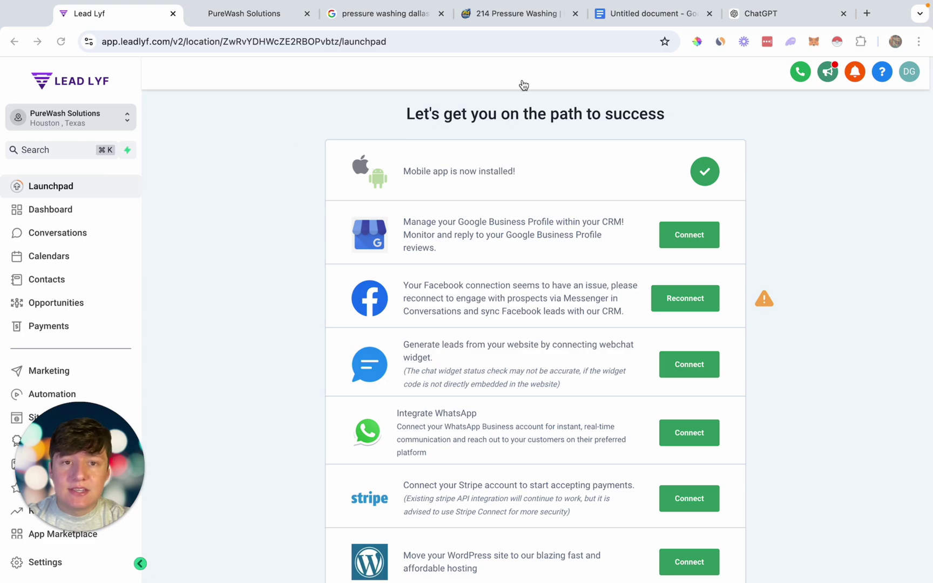
left_click(518, 16)
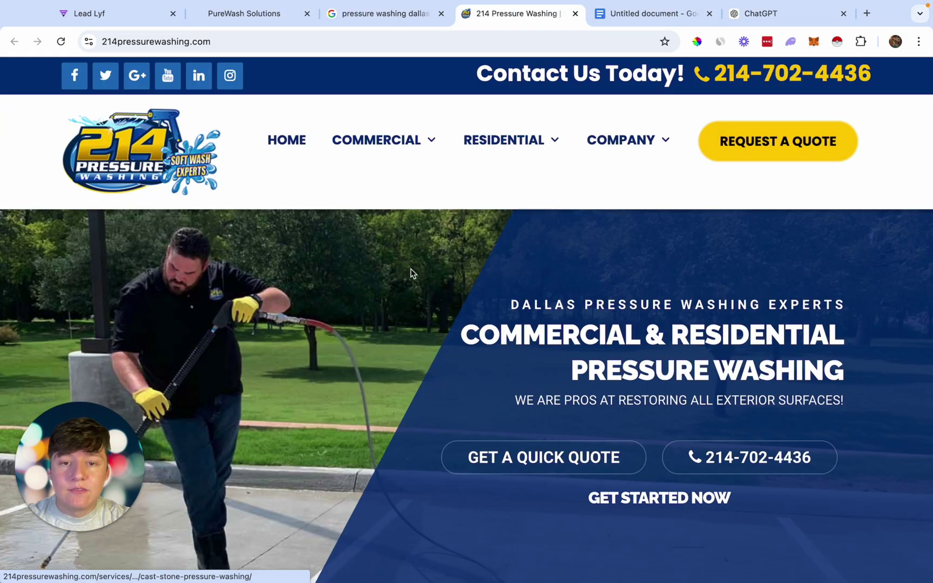
left_click(135, 21)
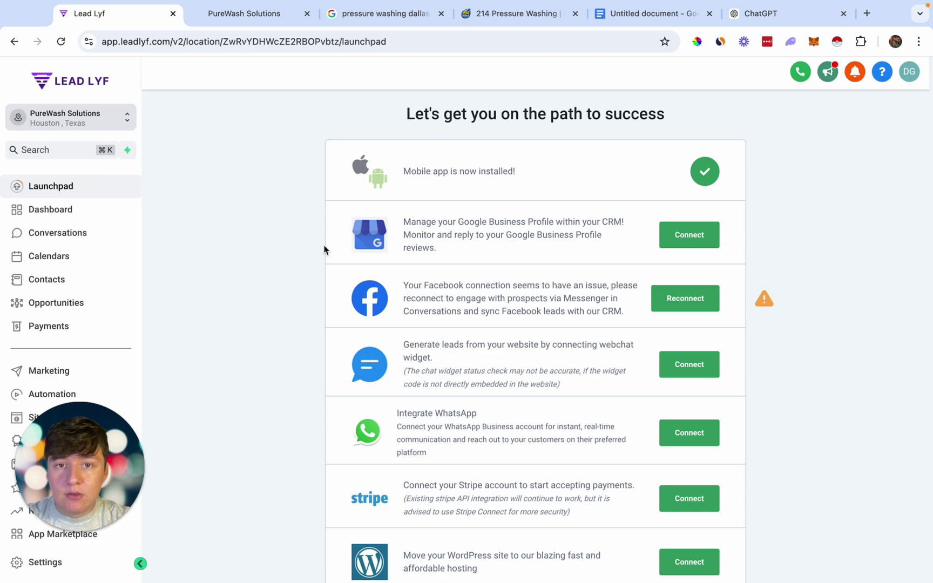
left_click(256, 25)
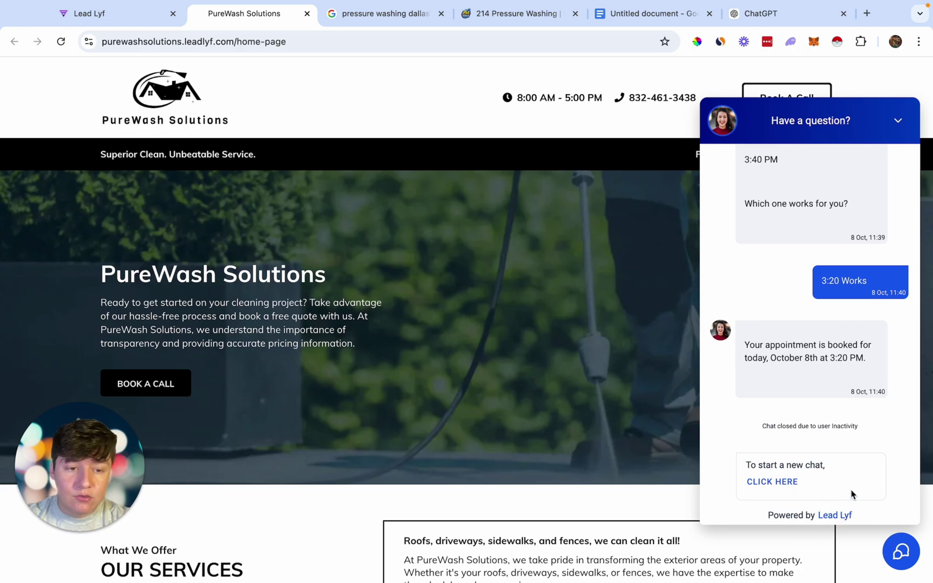
Switch to Lead Lyf and create a new chat widget of the Live chat type for the website
left_click(106, 17)
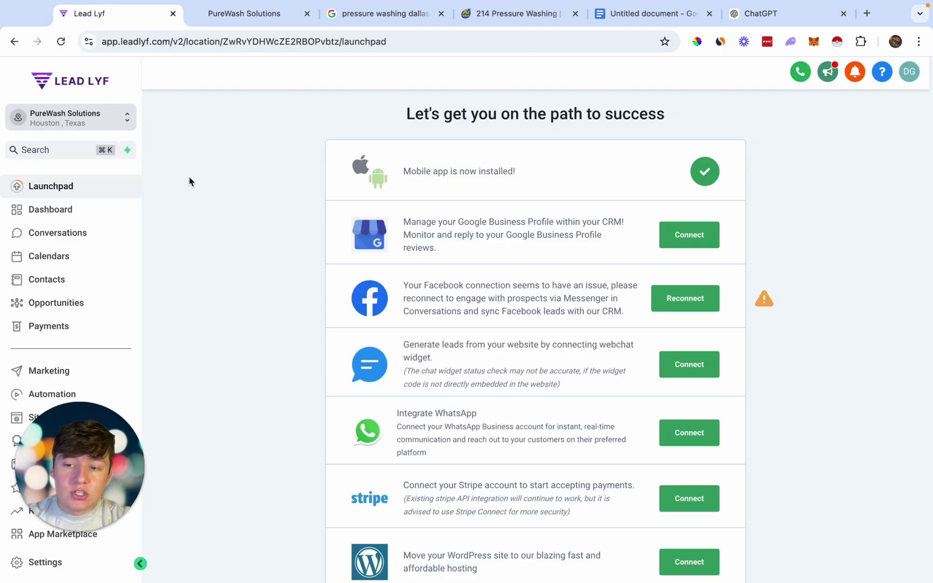
scroll(106, 309, "down", 2)
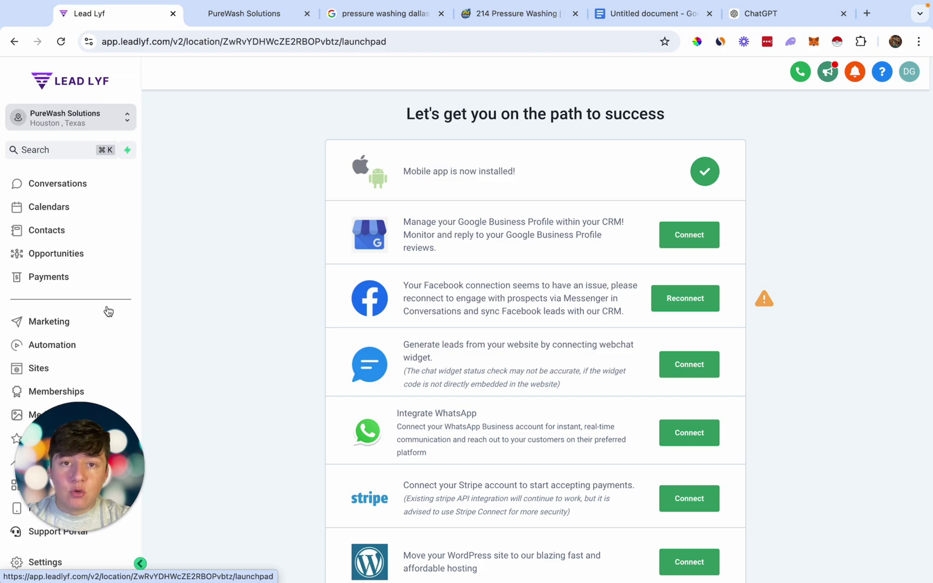
left_click(52, 369)
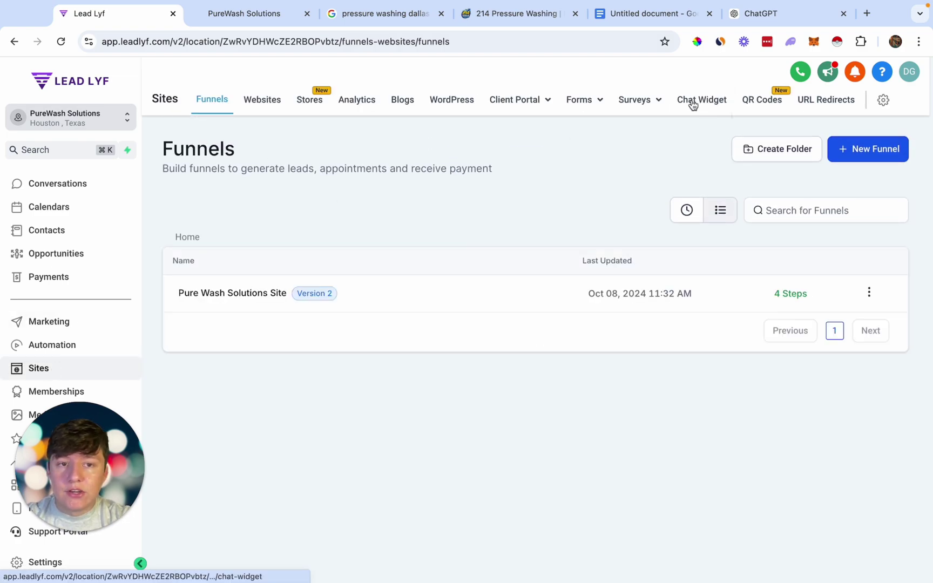
left_click(701, 101)
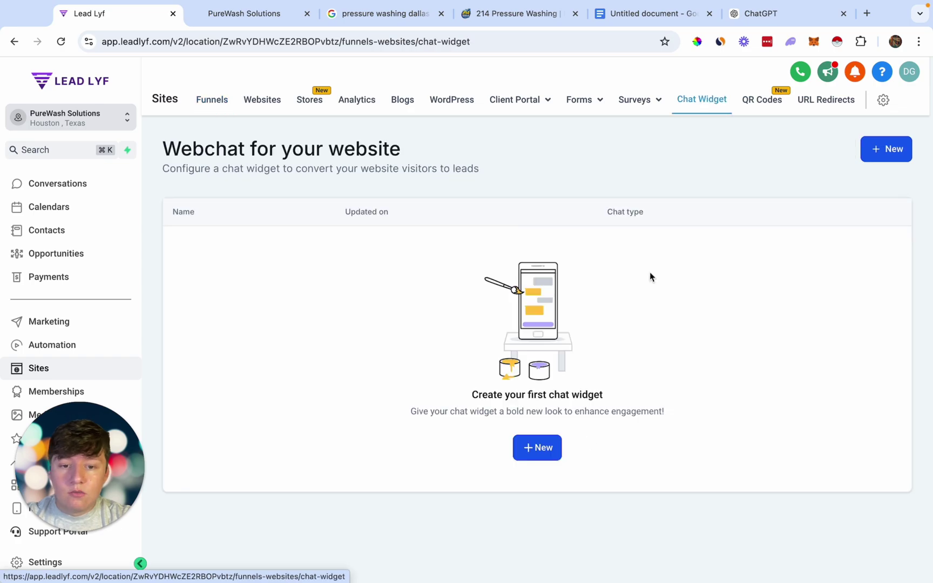
left_click(547, 452)
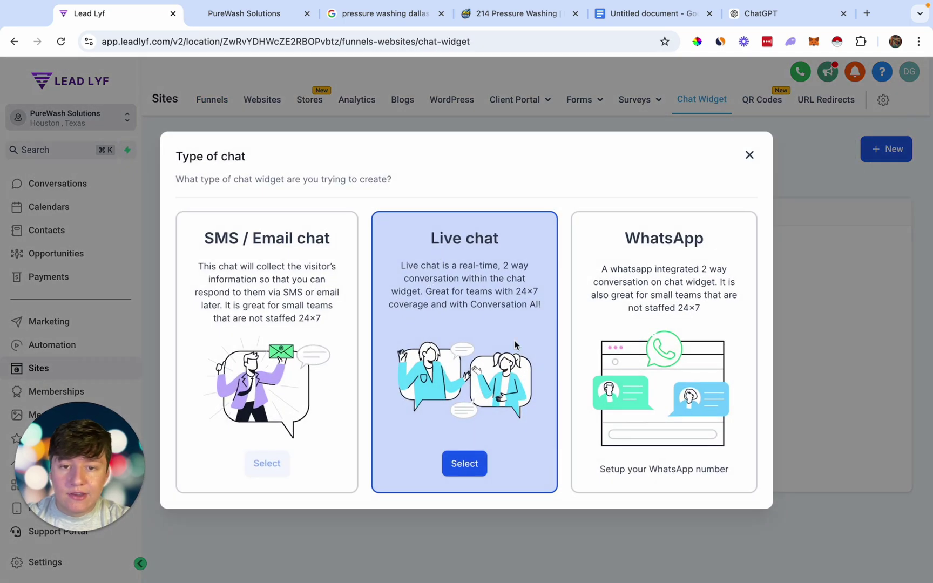
left_click(465, 462)
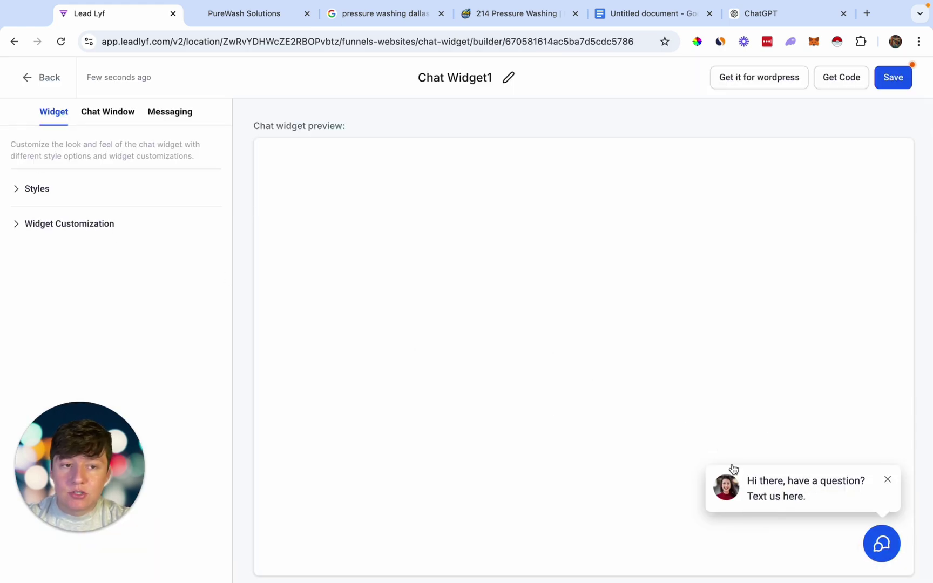
Style the widget with the avatar chat prompt and the plain single speech bubble as chat icon
left_click(30, 193)
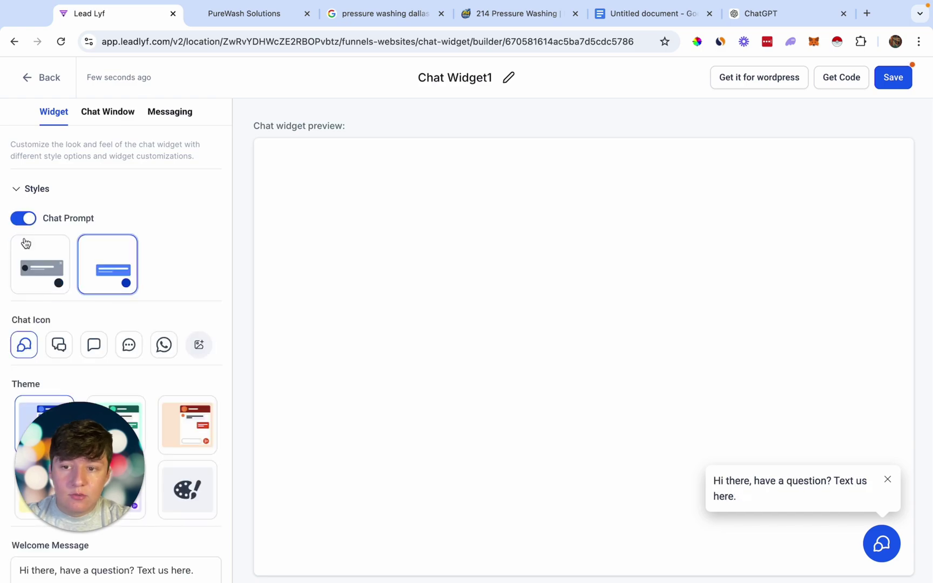
left_click(38, 272)
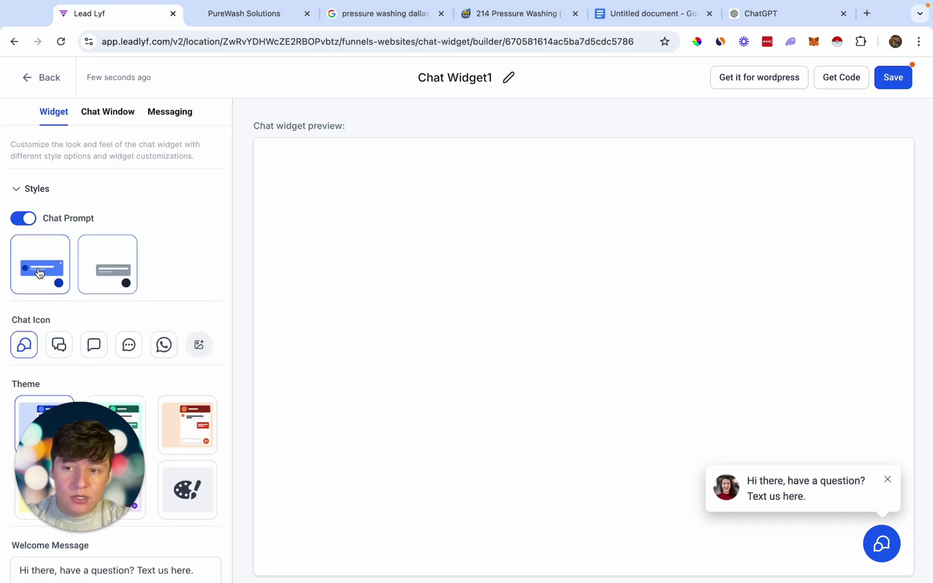
scroll(43, 264, "down", 2)
left_click(59, 268)
left_click(105, 269)
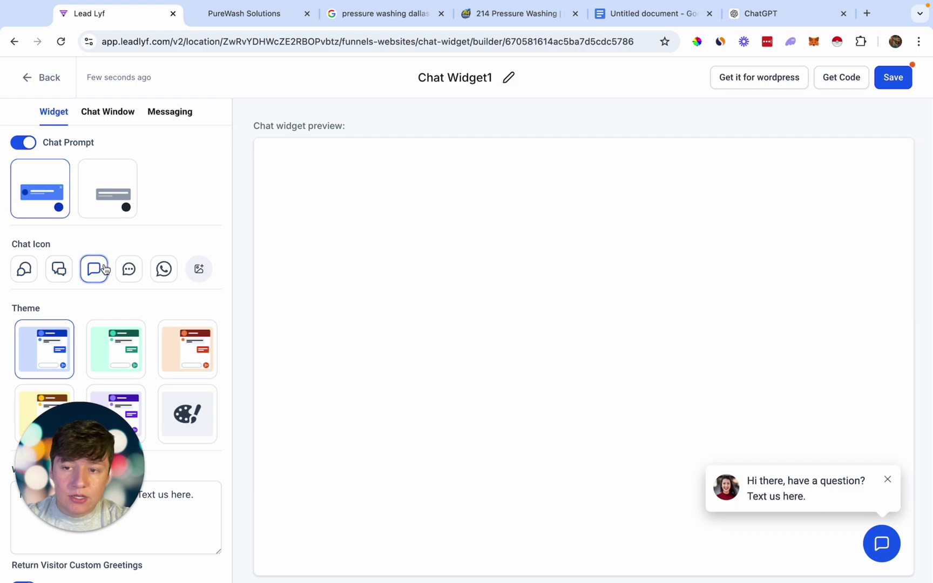
Switch the widget's theme to the custom color option
scroll(81, 272, "down", 3)
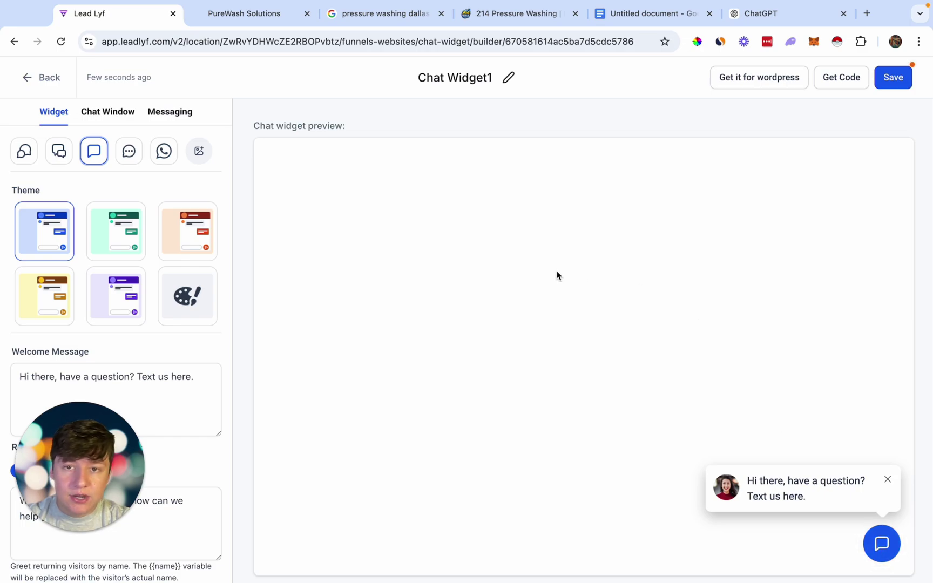
left_click(187, 300)
scroll(184, 302, "down", 3)
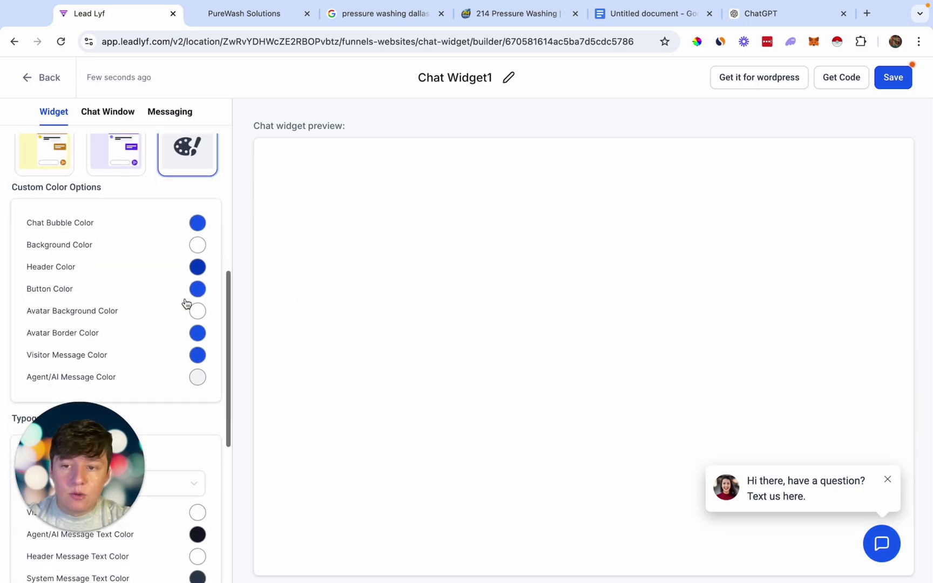
Sample the yellow of the Request a Quote button on the 214 Pressure Washing site with ColorPick Eyedropper and copy its hex code
left_click(494, 14)
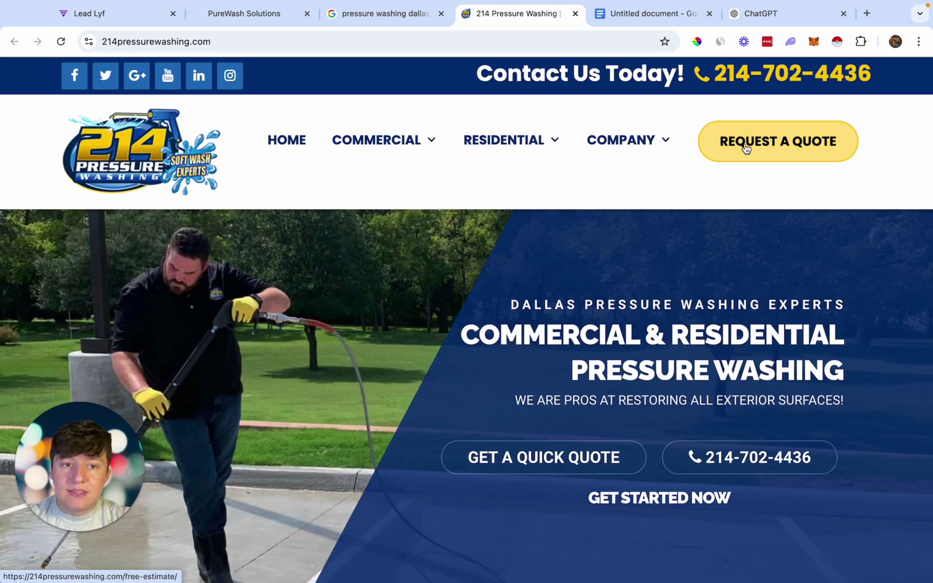
left_click(697, 41)
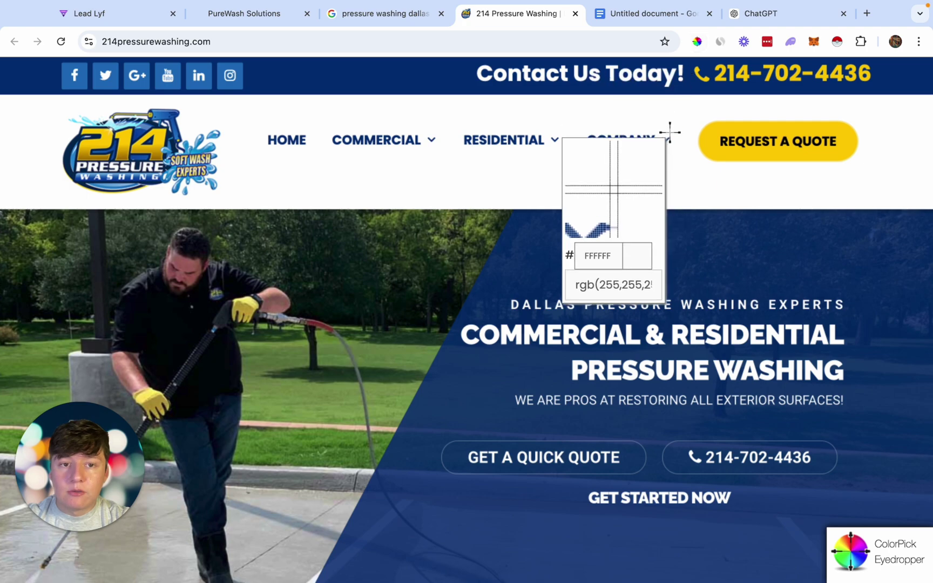
left_click(711, 137)
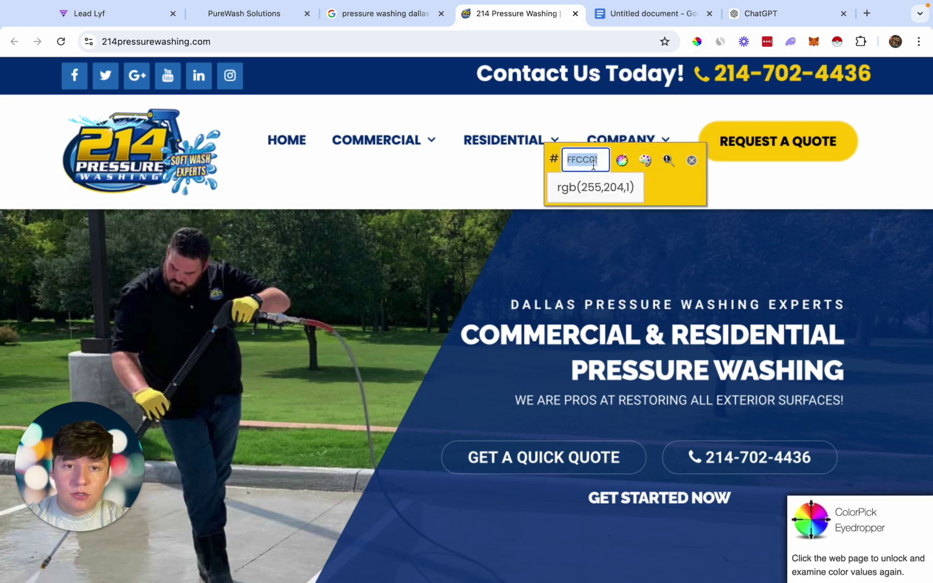
key("Escape")
Return to the Lead Lyf widget builder and set the Chat Bubble Color to the copied yellow FFCC01
key("super+1")
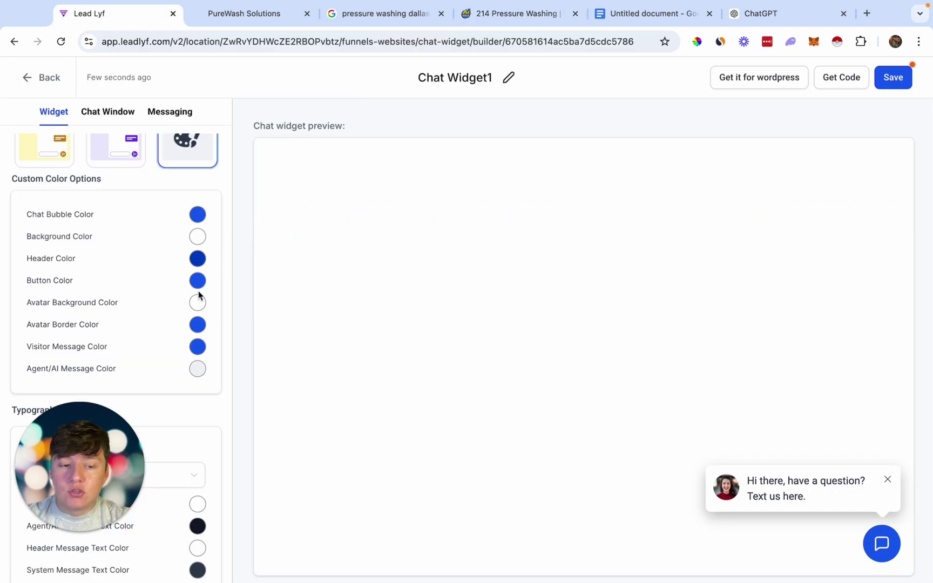
left_click(197, 214)
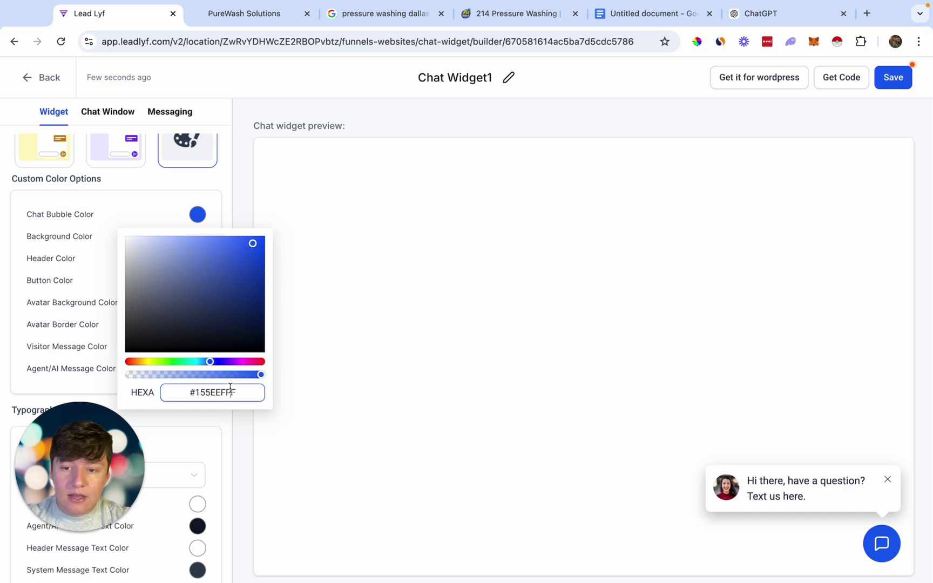
double_click(230, 390)
key("ctrl+v")
left_click(392, 358)
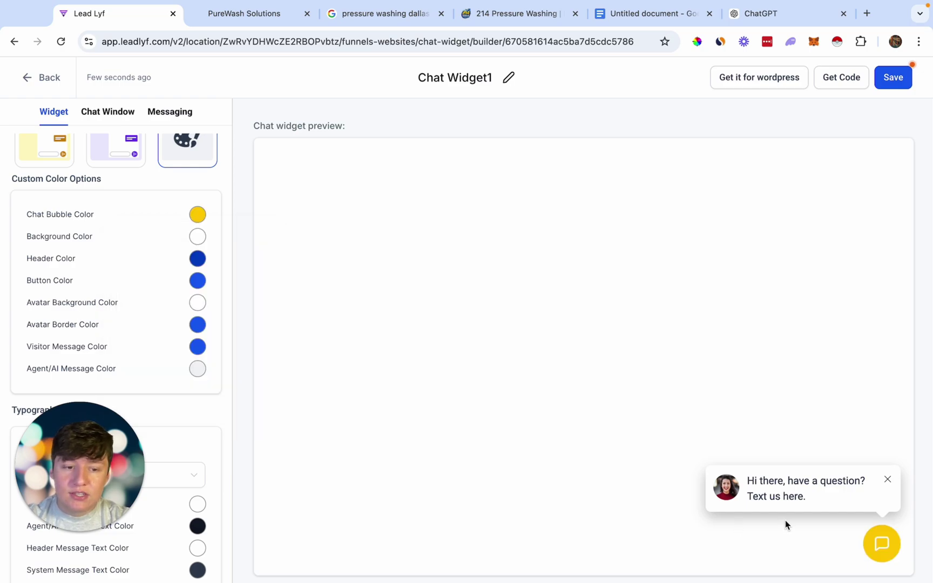
Set the widget's Header Color, Button Color and Avatar Border Color to FFCC01
left_click(196, 264)
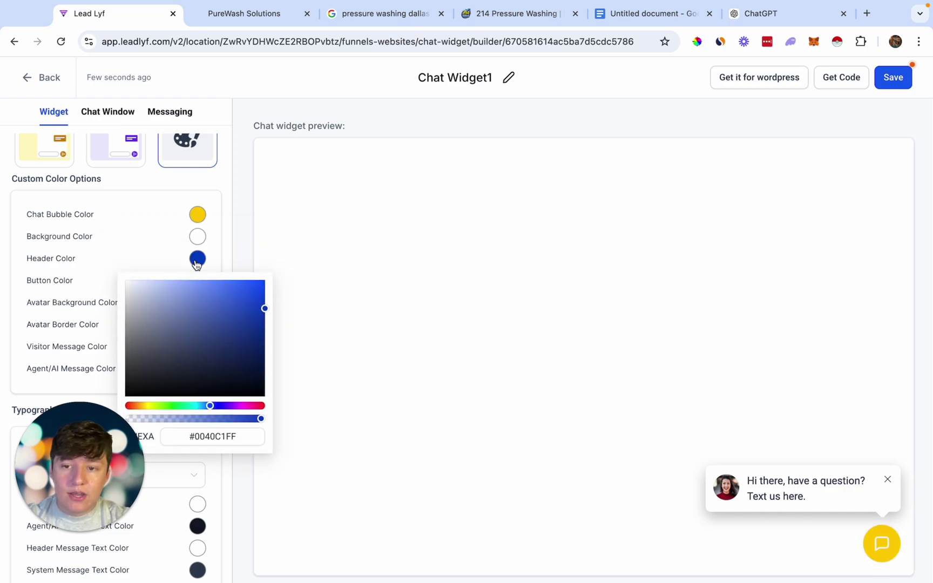
double_click(226, 438)
type("FFCC01")
left_click(198, 324)
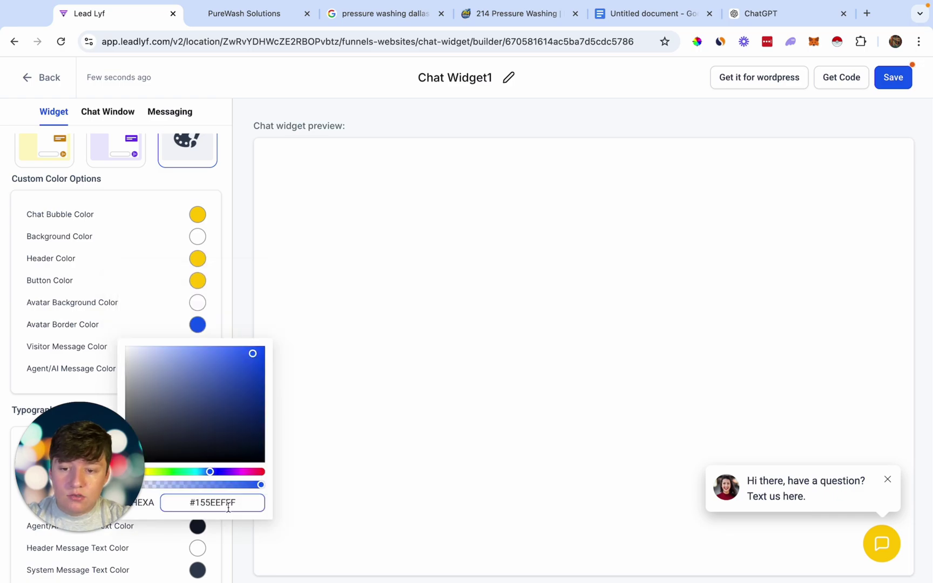
double_click(222, 503)
type("FFCC01")
left_click(309, 465)
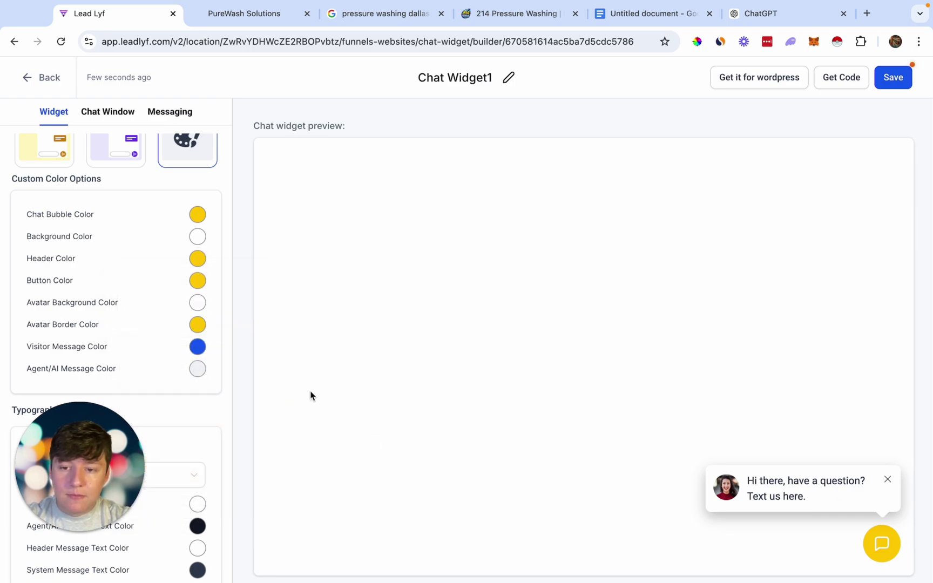
Set the widget's Visitor Message Color to FFCC01
left_click(197, 347)
double_click(224, 518)
type("FFCC01")
left_click(231, 410)
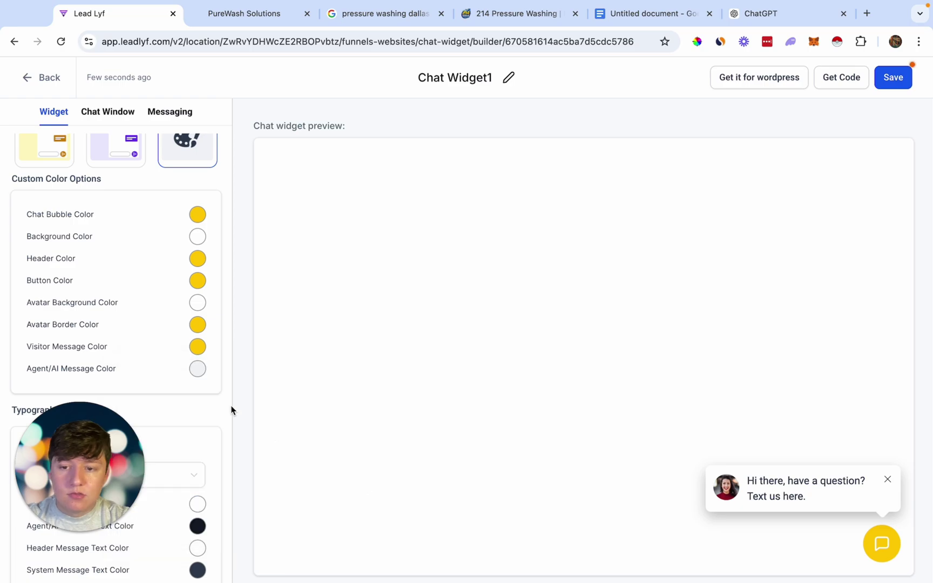
Review the widget's typography, welcome message and style options, and the chat window's title and intro settings
scroll(173, 388, "down", 6)
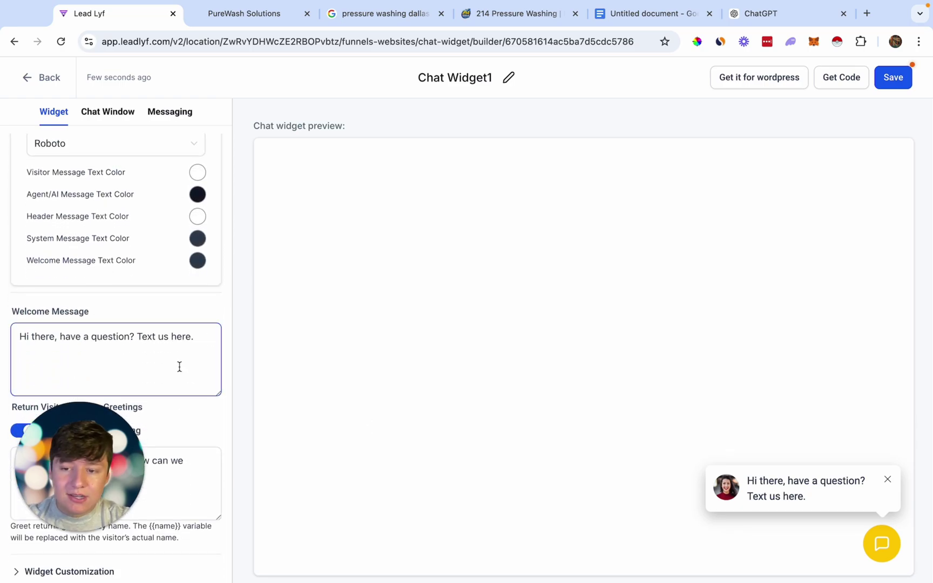
left_click(168, 363)
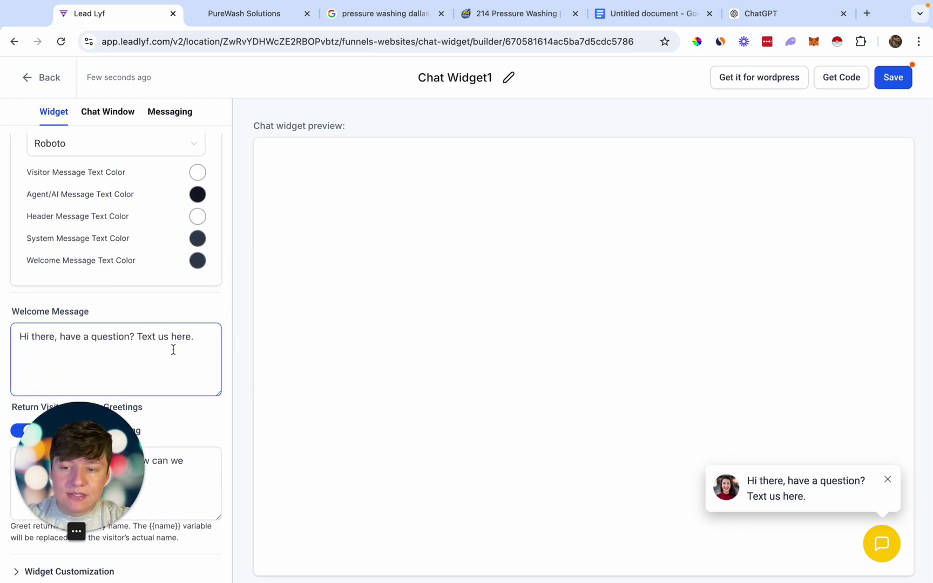
scroll(173, 350, "up", 10)
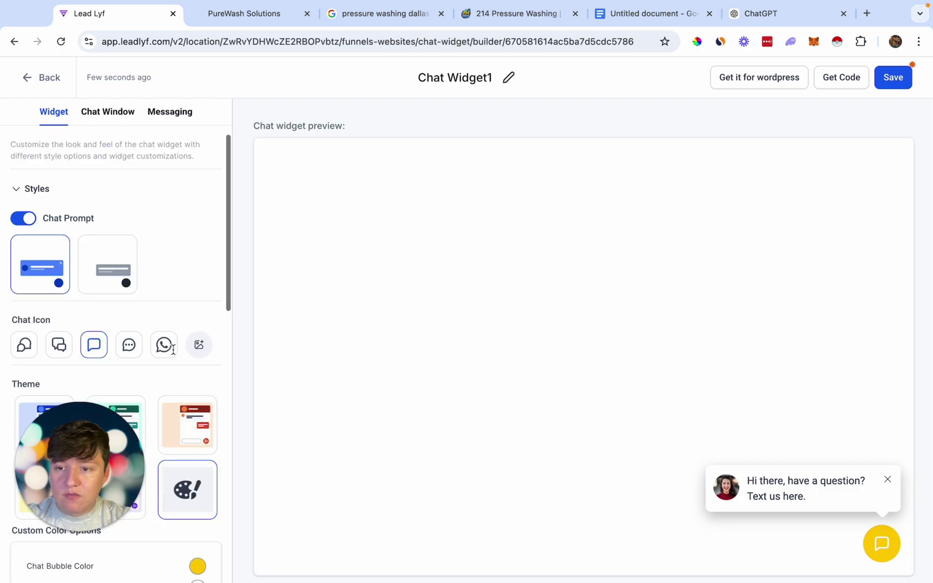
scroll(130, 162, "down", 5)
left_click(96, 114)
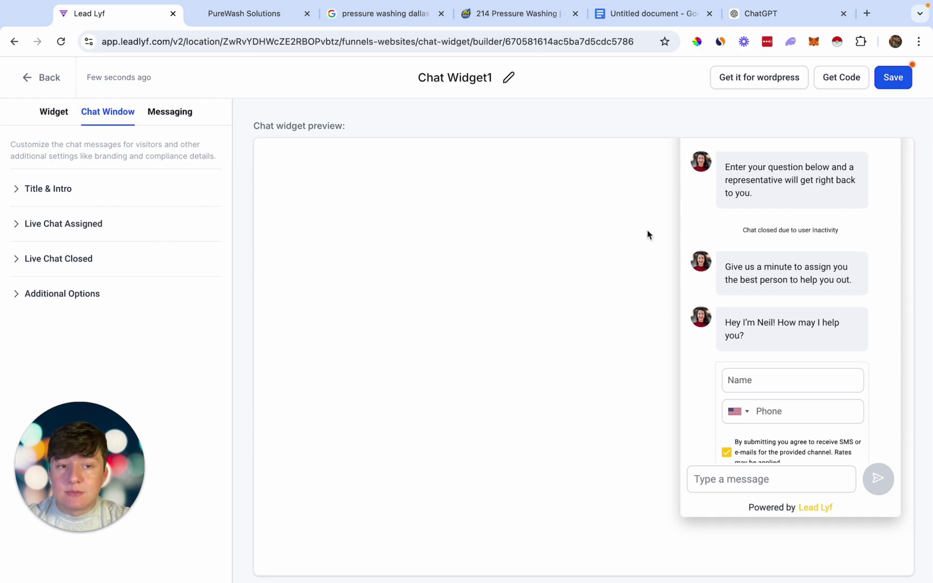
left_click(49, 188)
scroll(90, 309, "down", 3)
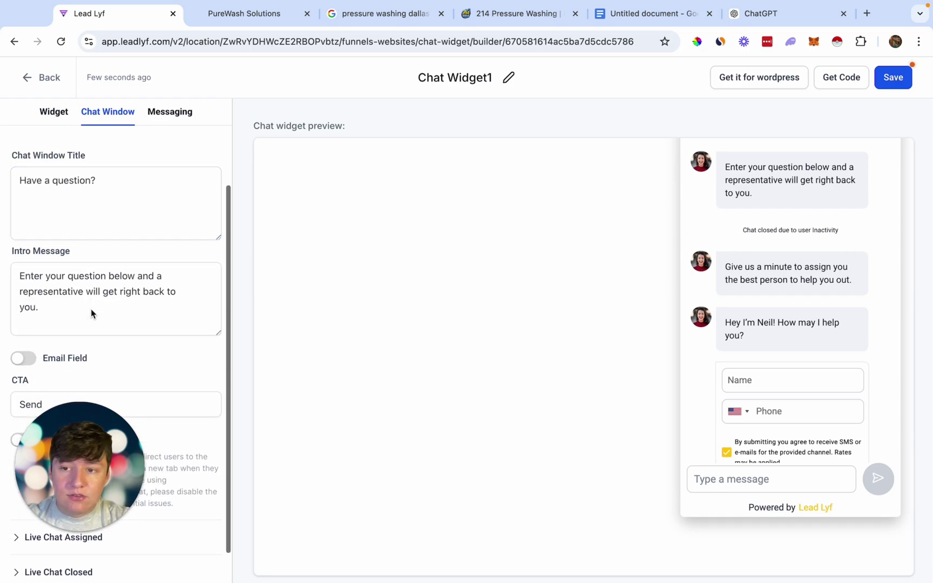
Turn off the live chat welcome message in the Live Chat Assigned settings and save the widget
left_click(59, 502)
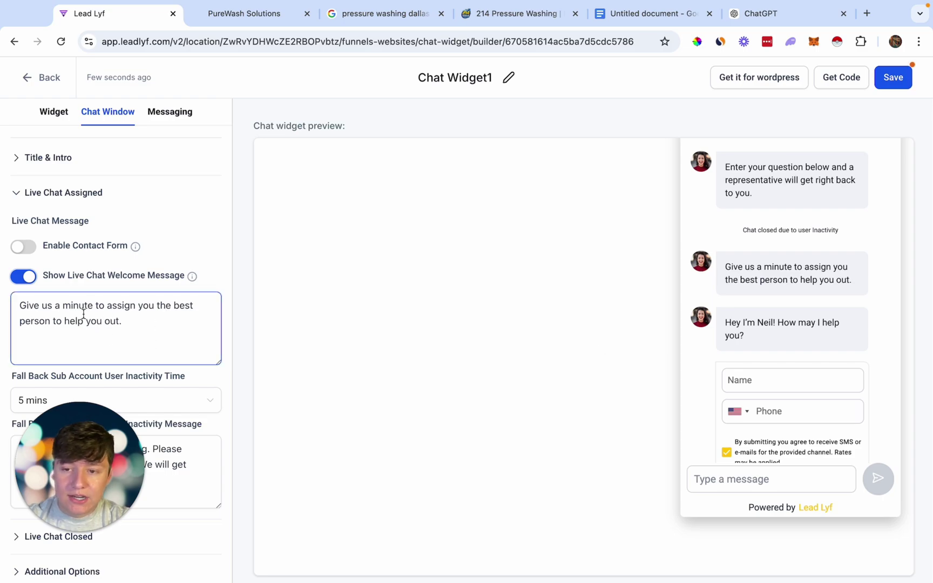
left_click(23, 276)
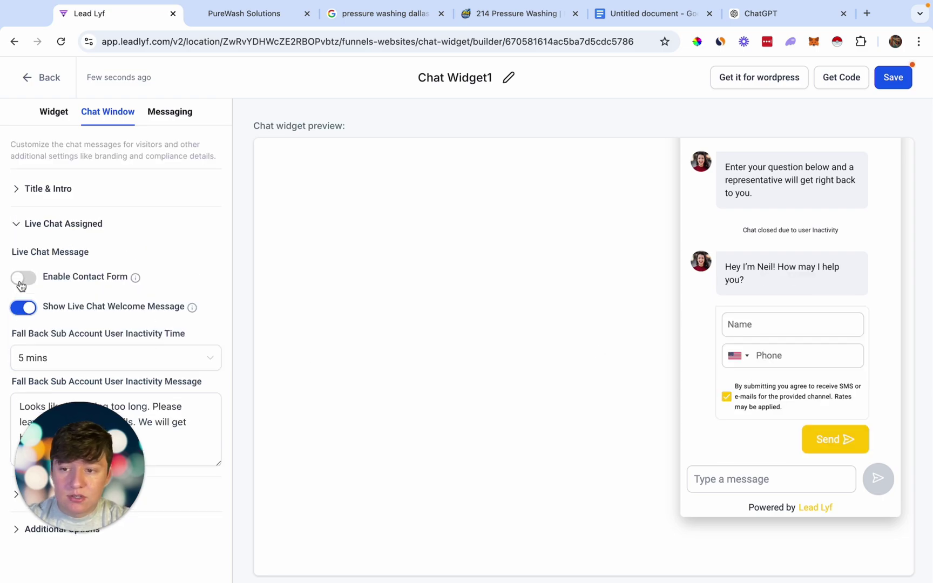
left_click(170, 112)
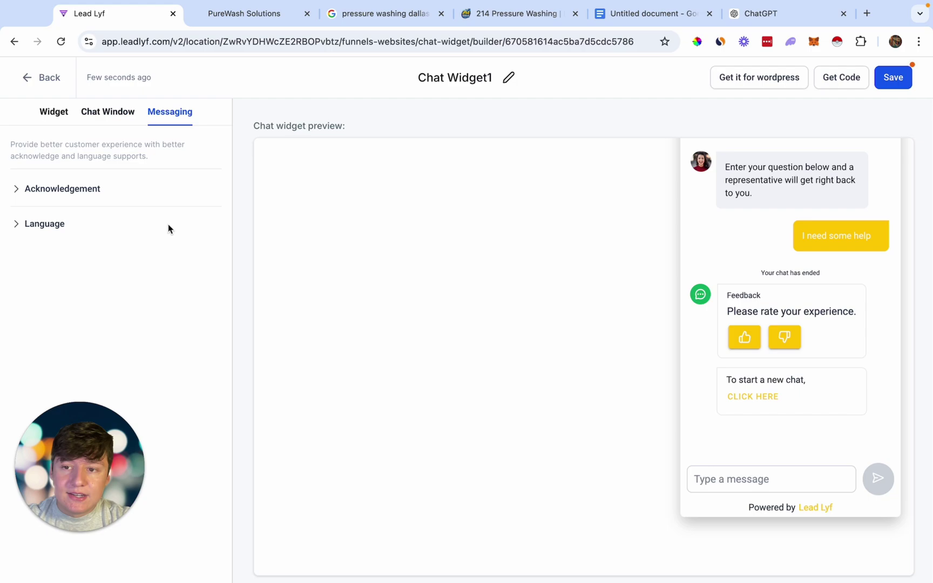
left_click(55, 115)
left_click(894, 85)
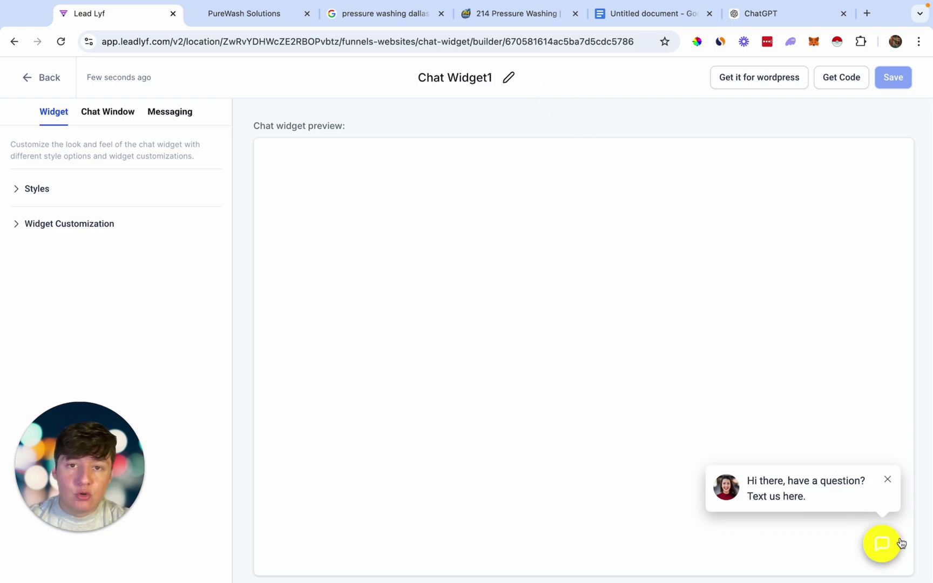
Leave the widget builder and open the account's Conversation AI settings
left_click(48, 79)
left_click(64, 563)
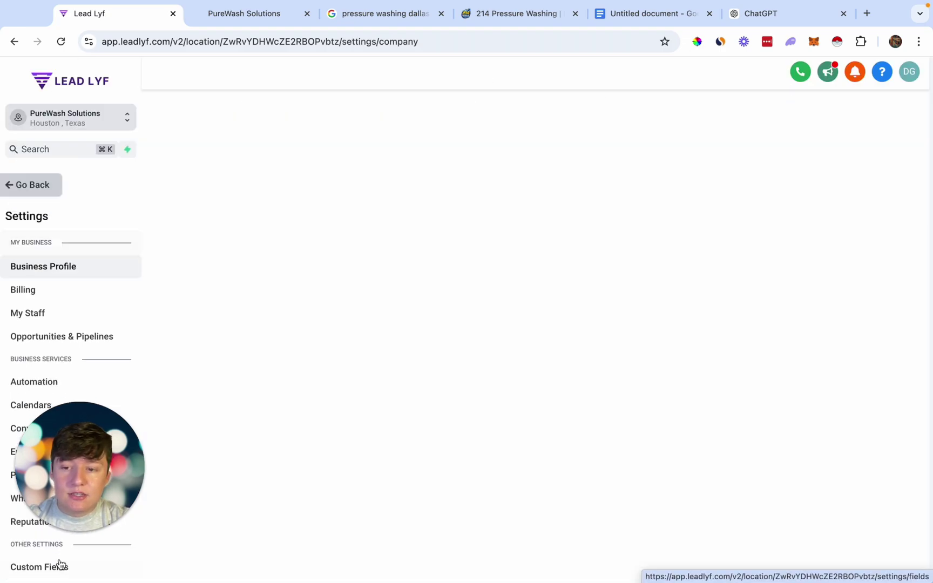
scroll(52, 378, "down", 2)
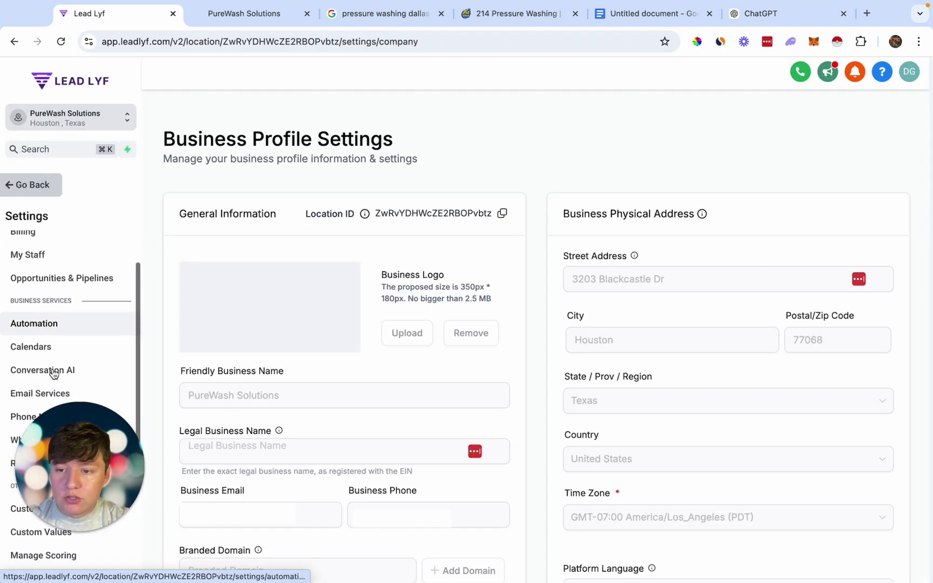
left_click(23, 367)
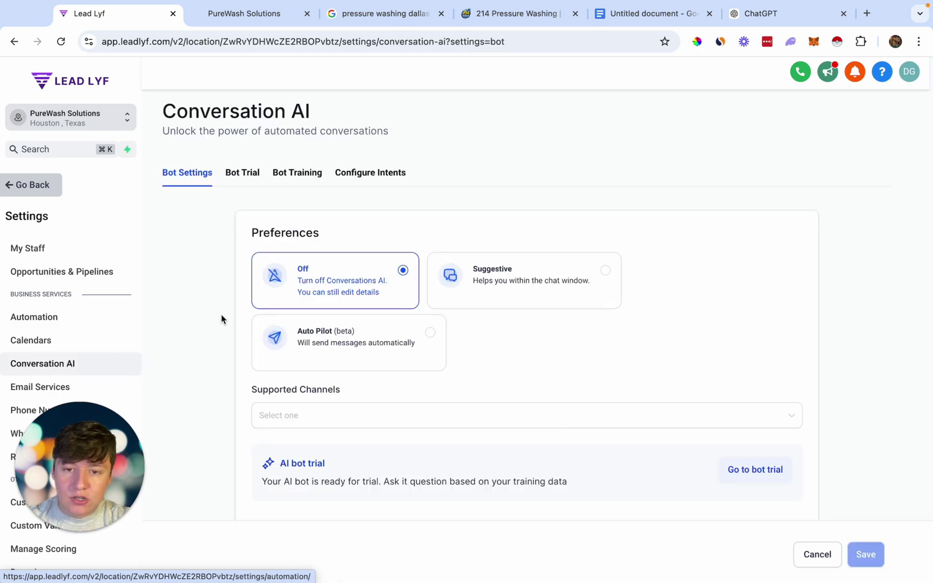
Set the Conversation AI bot to Auto Pilot with Live Chat as its supported channel, and save the bot settings
scroll(222, 318, "down", 1)
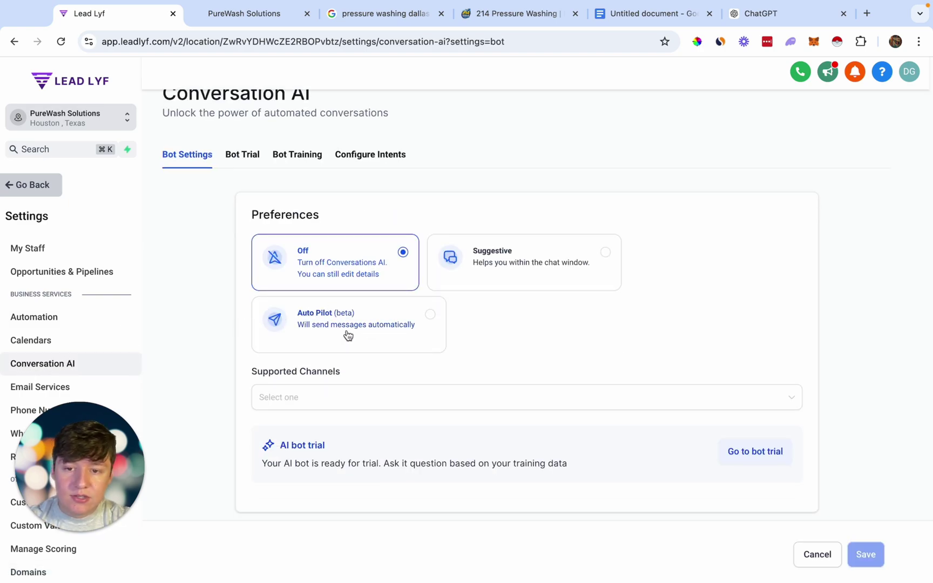
left_click(375, 332)
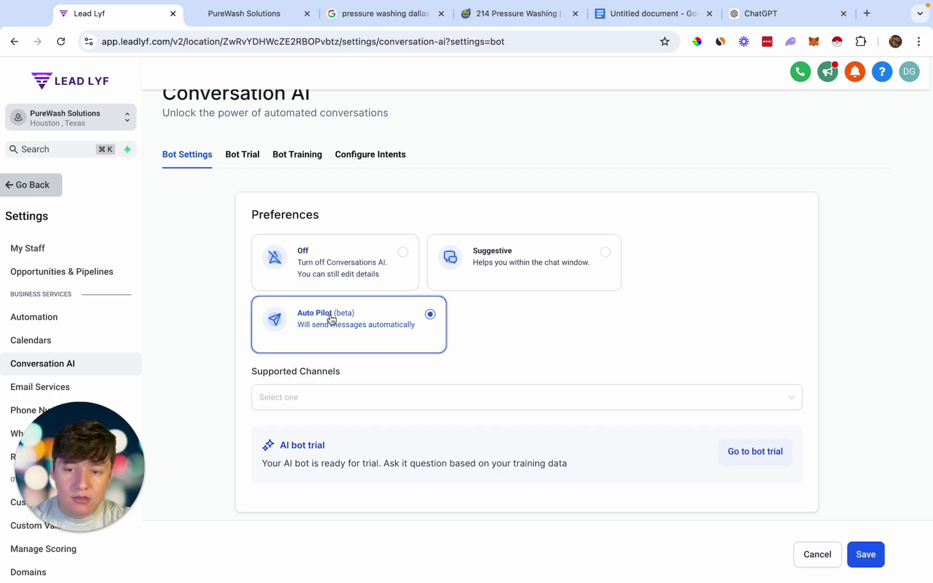
left_click(282, 399)
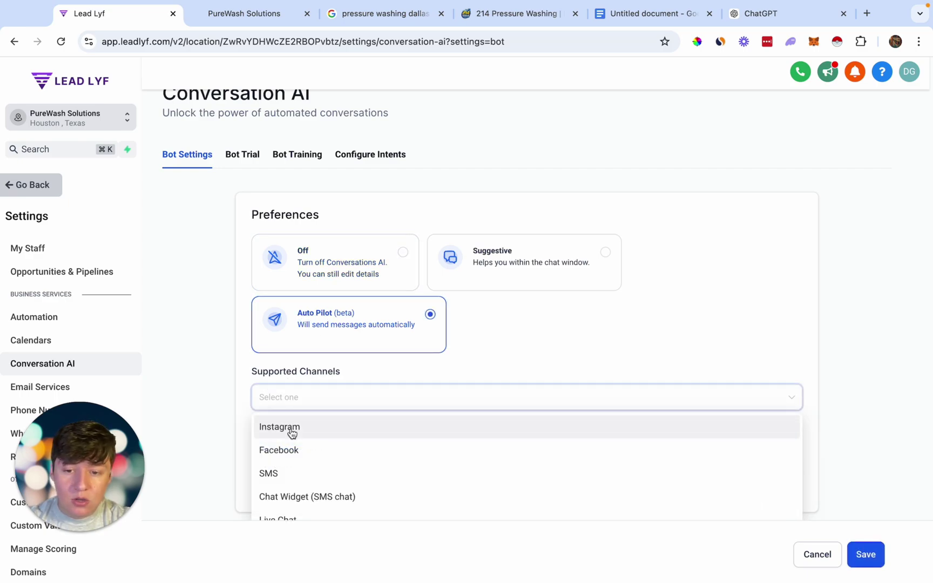
scroll(223, 432, "down", 2)
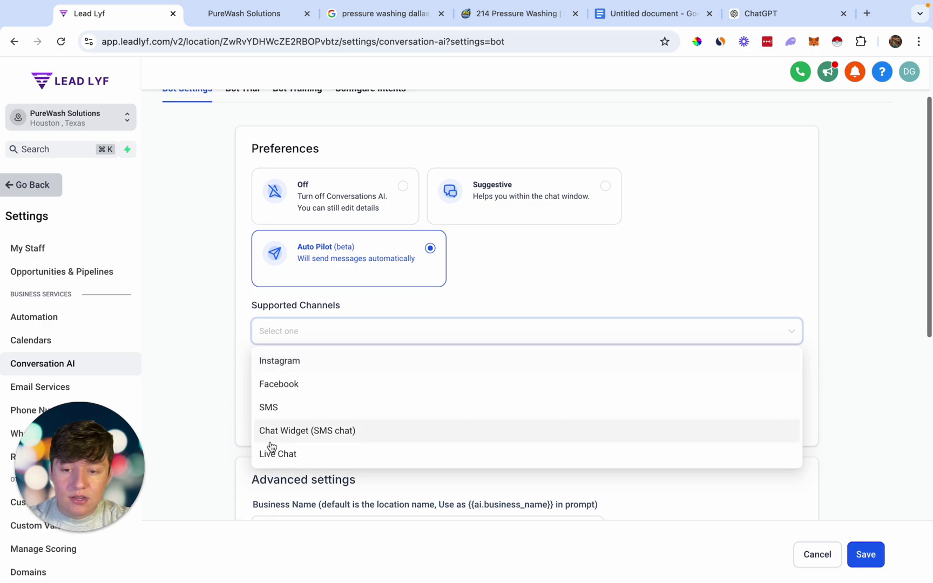
left_click(279, 454)
left_click(250, 357)
scroll(250, 359, "up", 3)
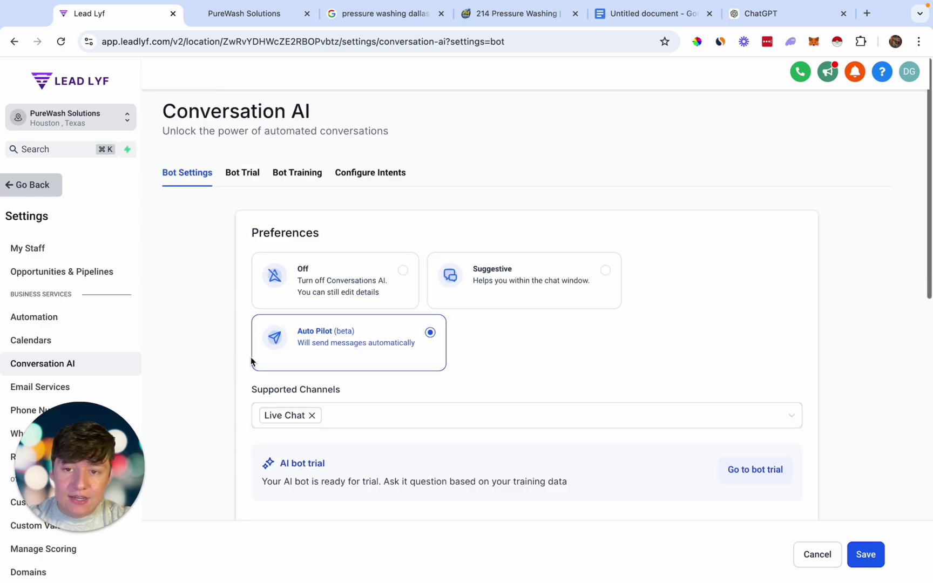
left_click(871, 555)
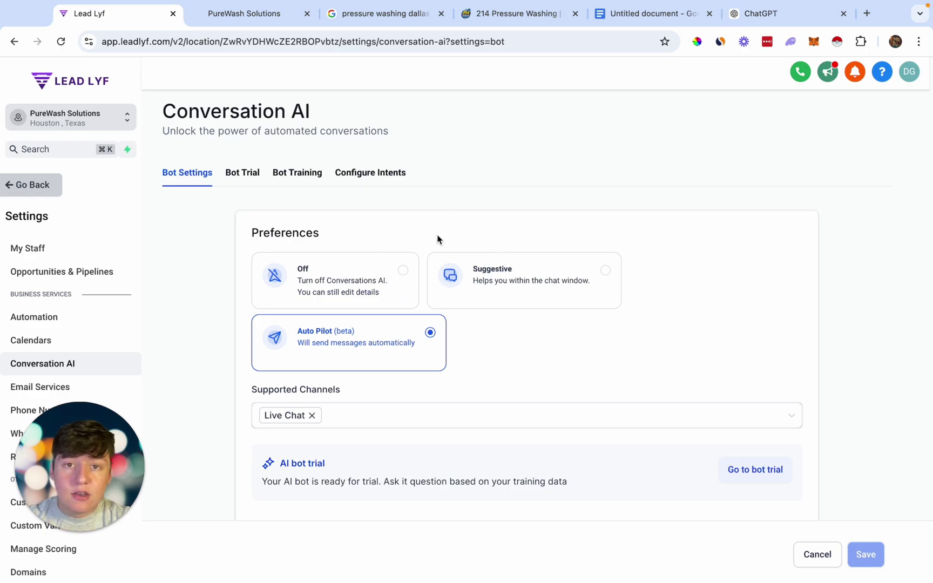
left_click(296, 176)
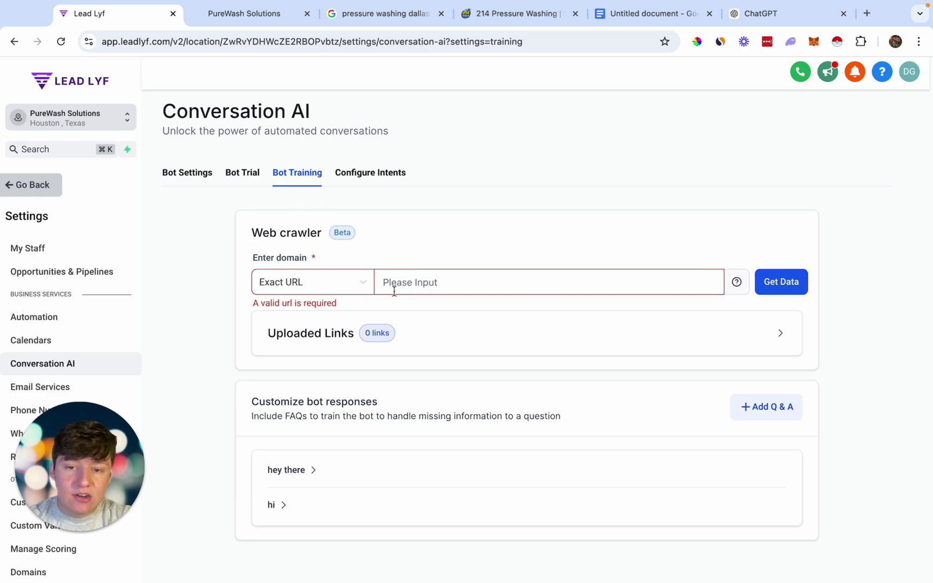
left_click(497, 20)
left_click(188, 42)
key("super+c")
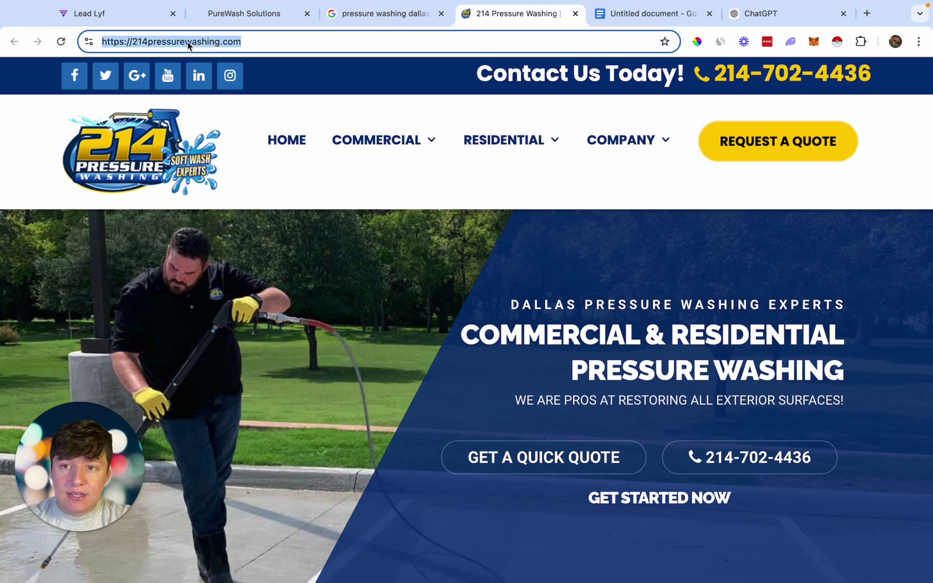
left_click(134, 22)
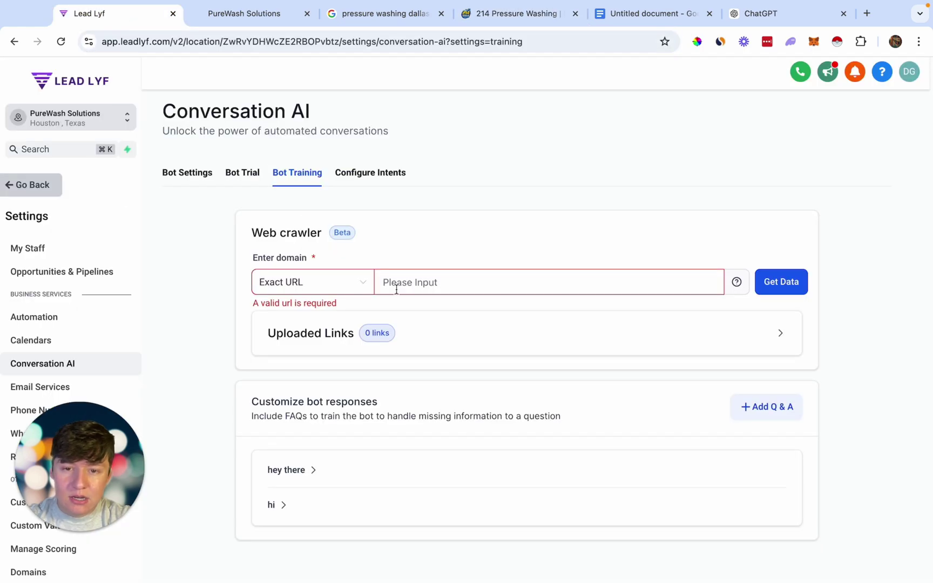
left_click(397, 286)
key("super+v")
left_click(777, 283)
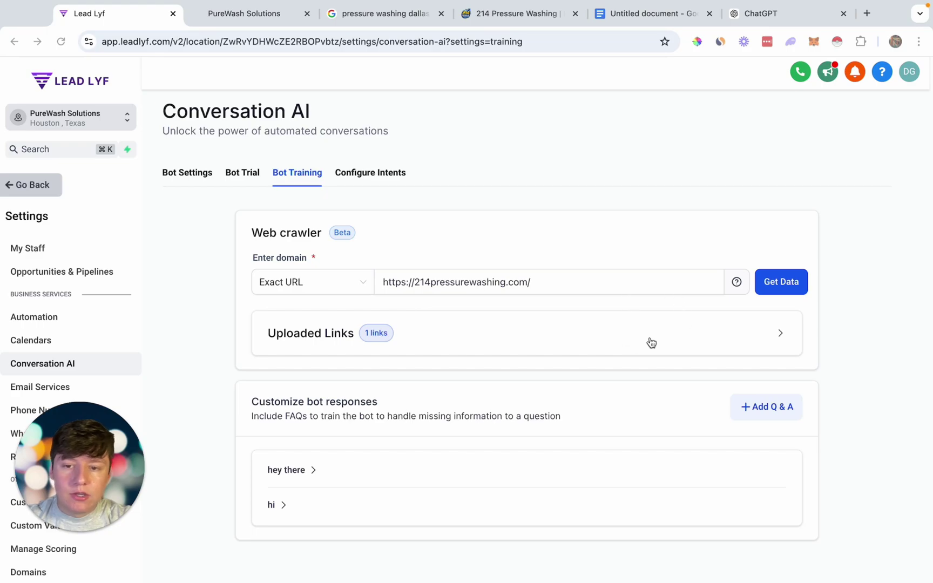
left_click(762, 340)
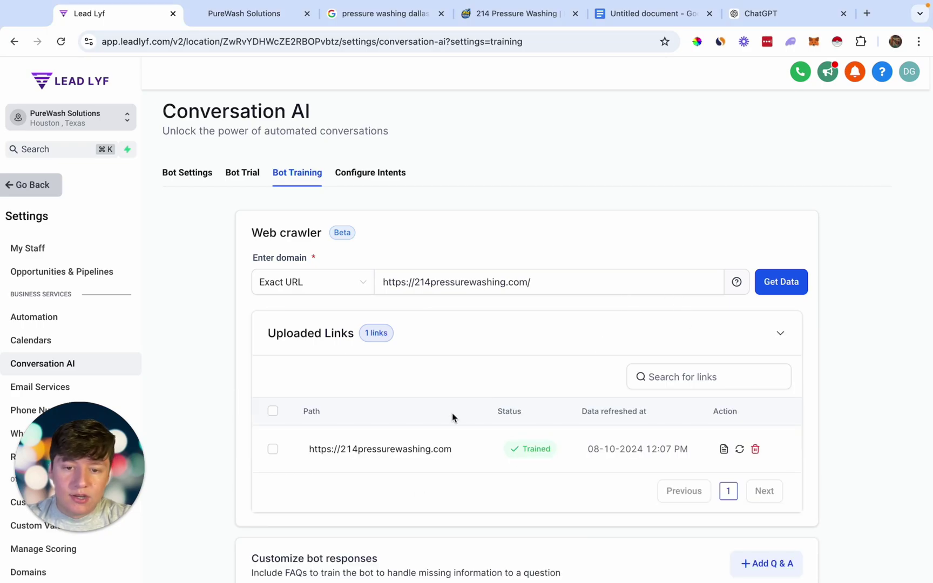
Open a blank Q & A entry under the customized bot responses and examine its question and answer fields
scroll(458, 448, "down", 1)
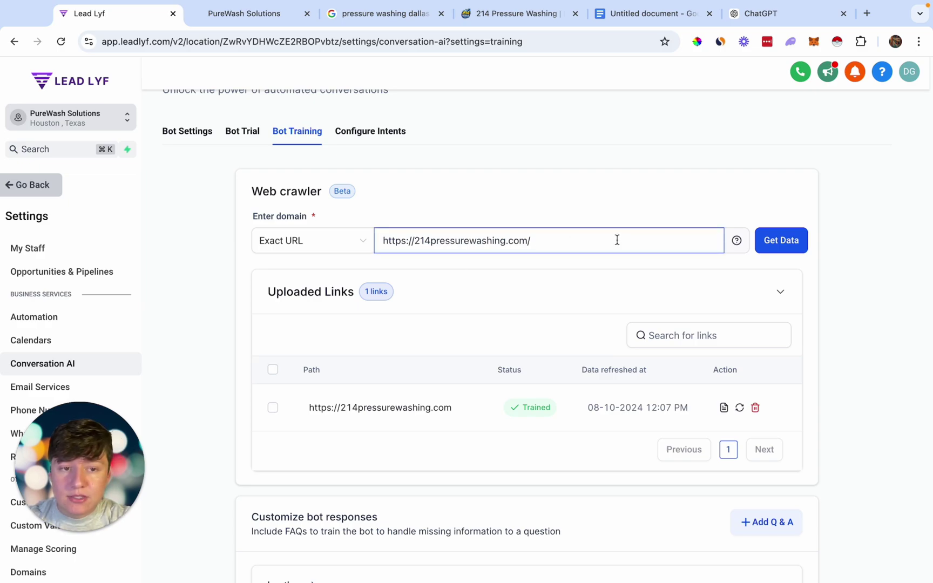
scroll(610, 396, "down", 3)
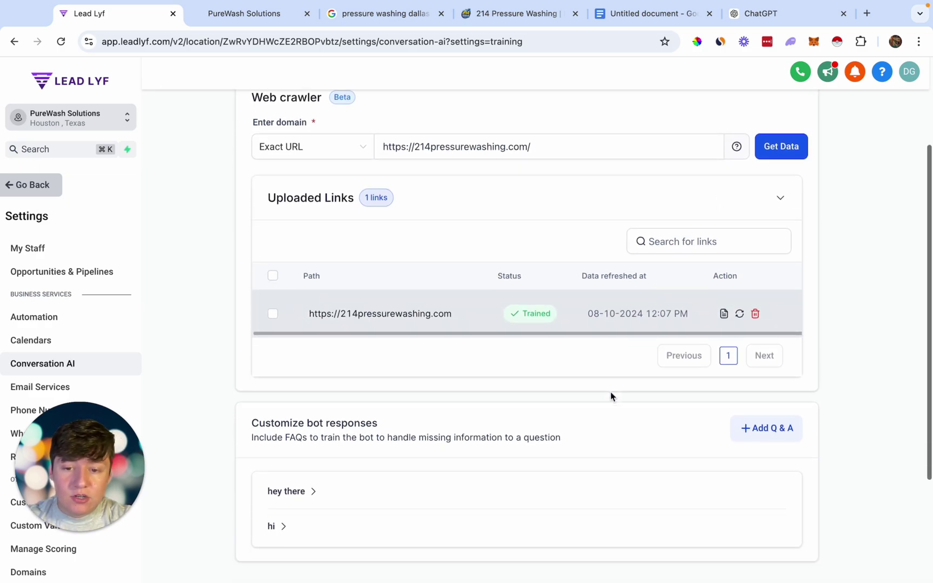
left_click(767, 428)
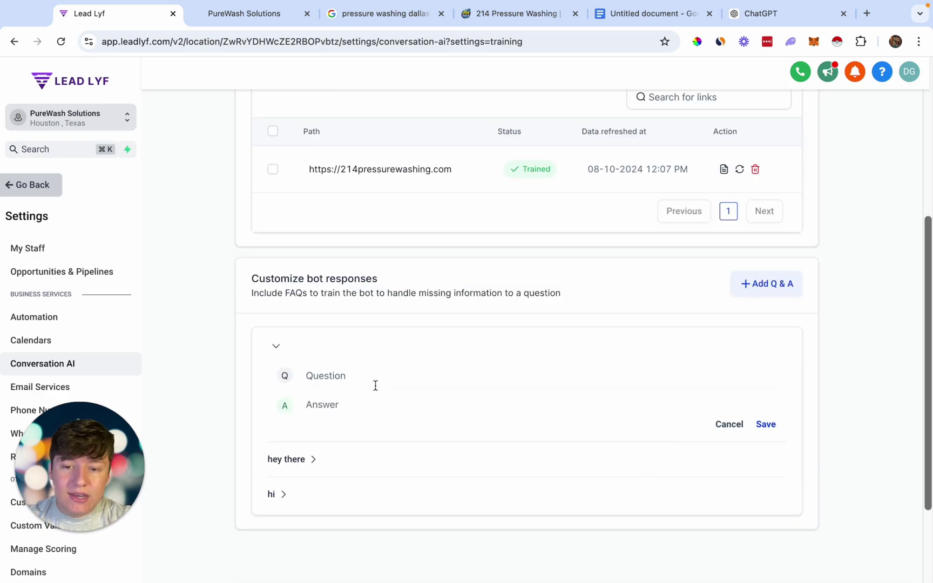
left_click(372, 375)
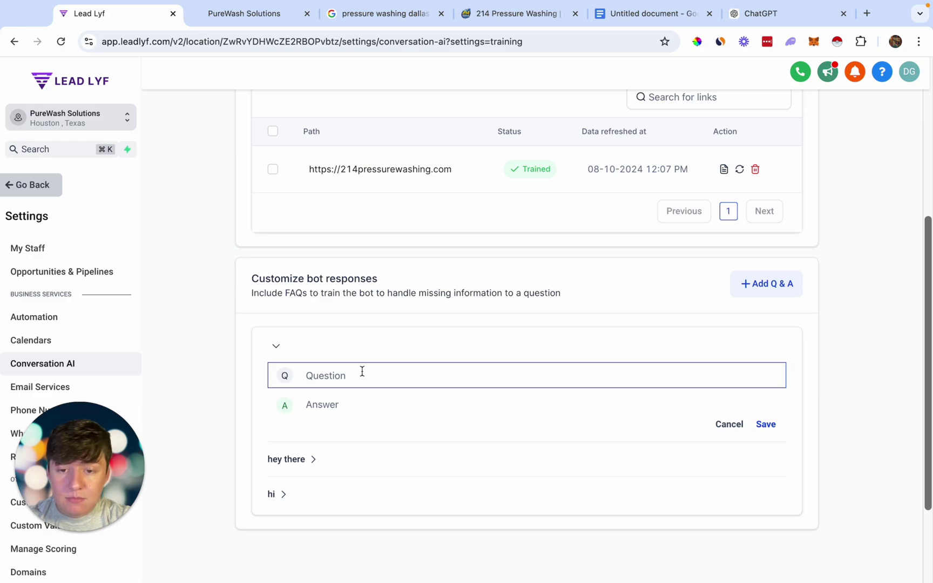
left_click(348, 400)
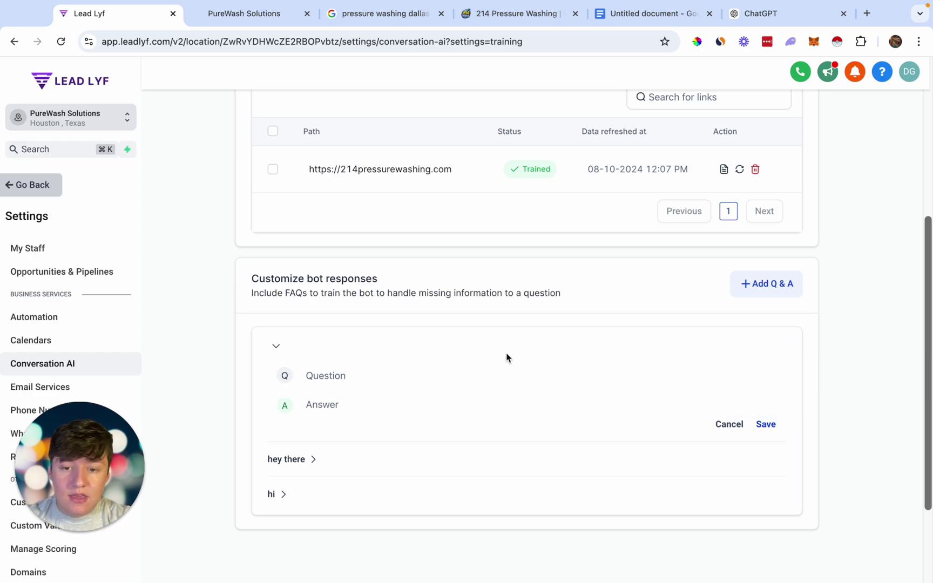
scroll(479, 401, "up", 5)
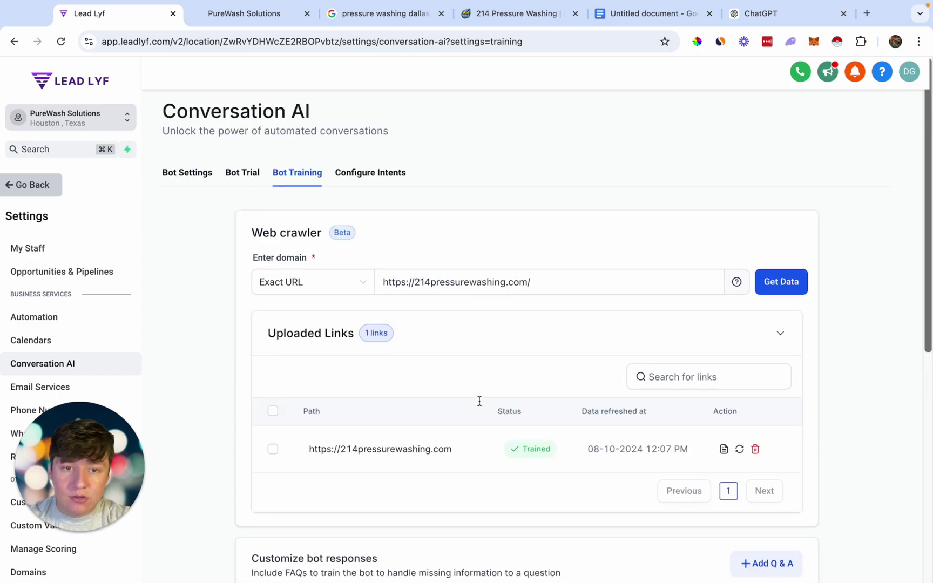
Enable the bot's Appointment Booking intent with the Book A Free Quote calendar, and save the intents
left_click(374, 176)
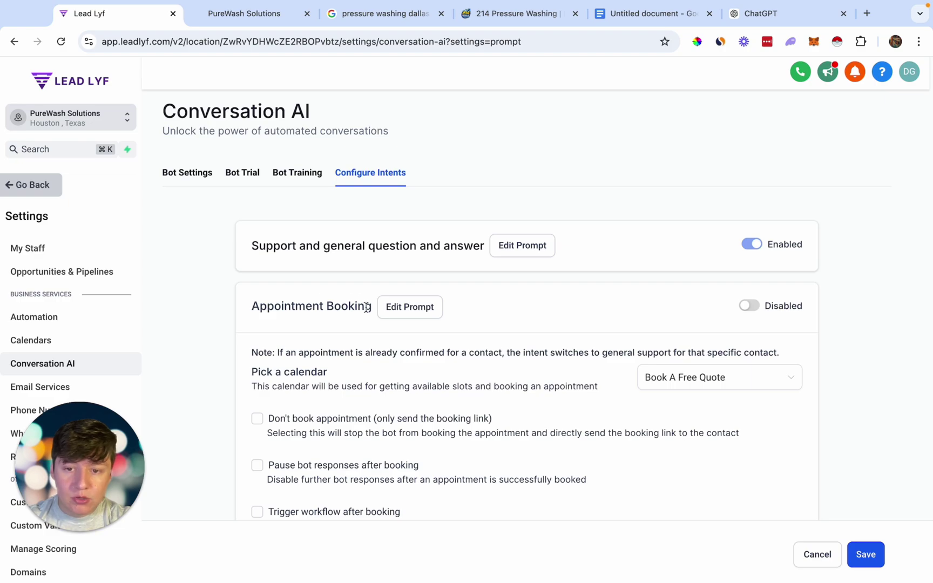
left_click(753, 307)
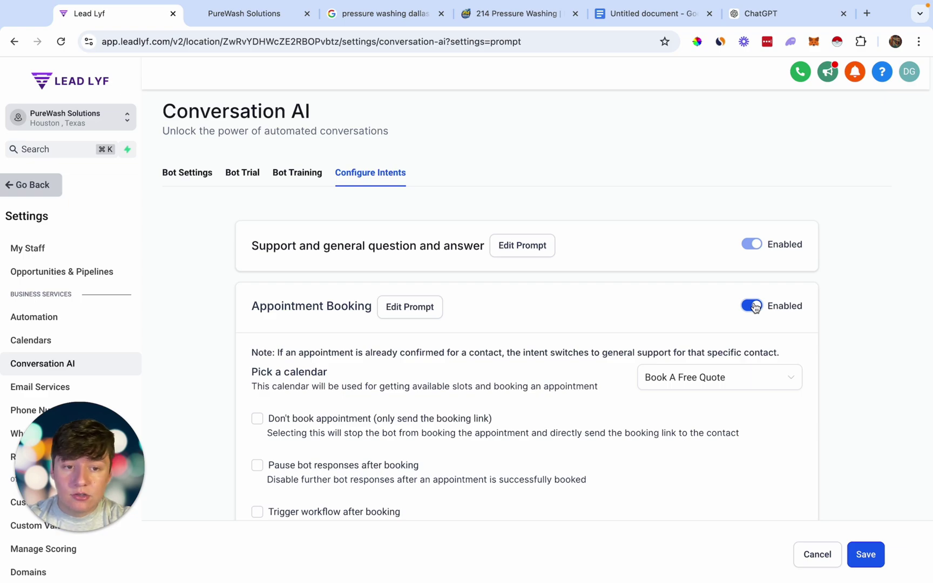
left_click(713, 378)
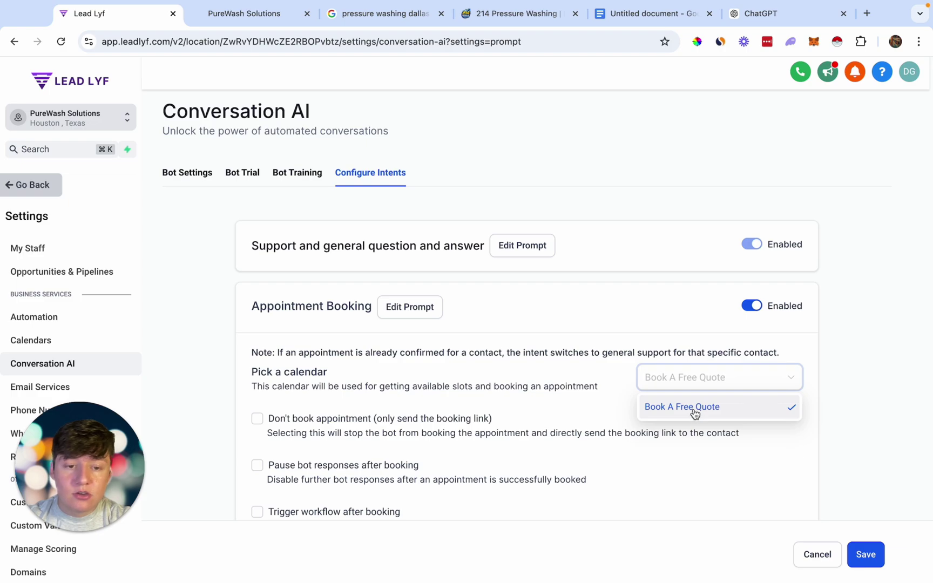
left_click(695, 414)
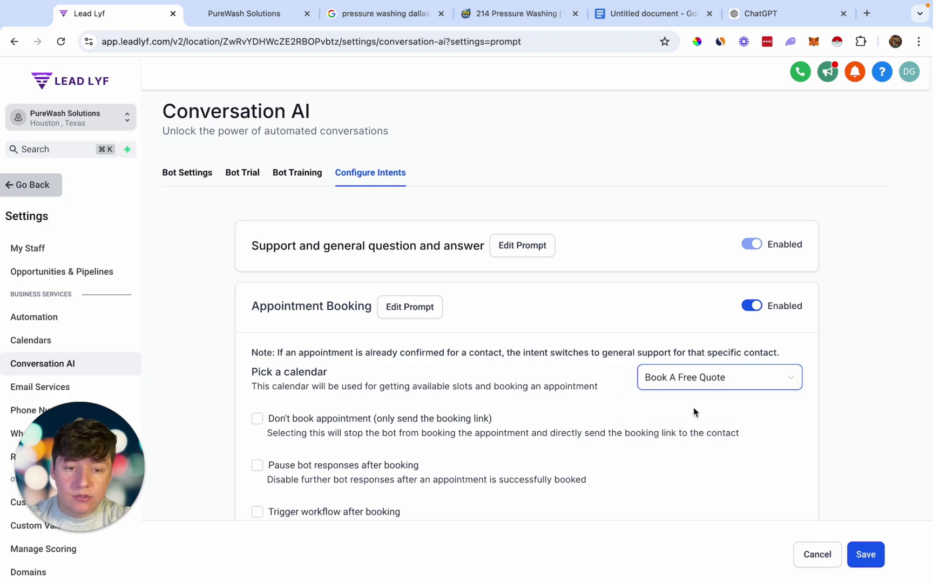
left_click(865, 554)
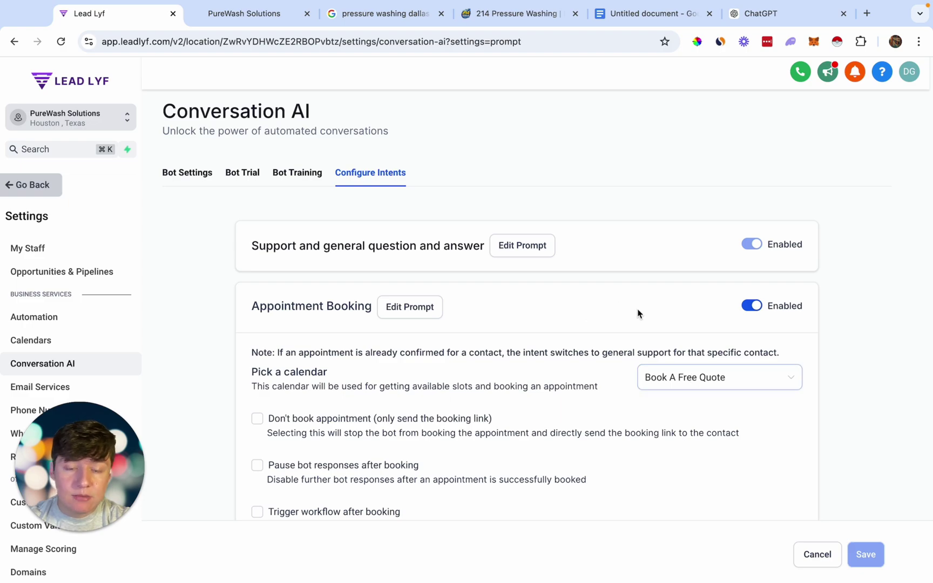
Test the Conversation AI bot in its trial chat by sending the message "hey" under the Appointment Booking intent
left_click(251, 175)
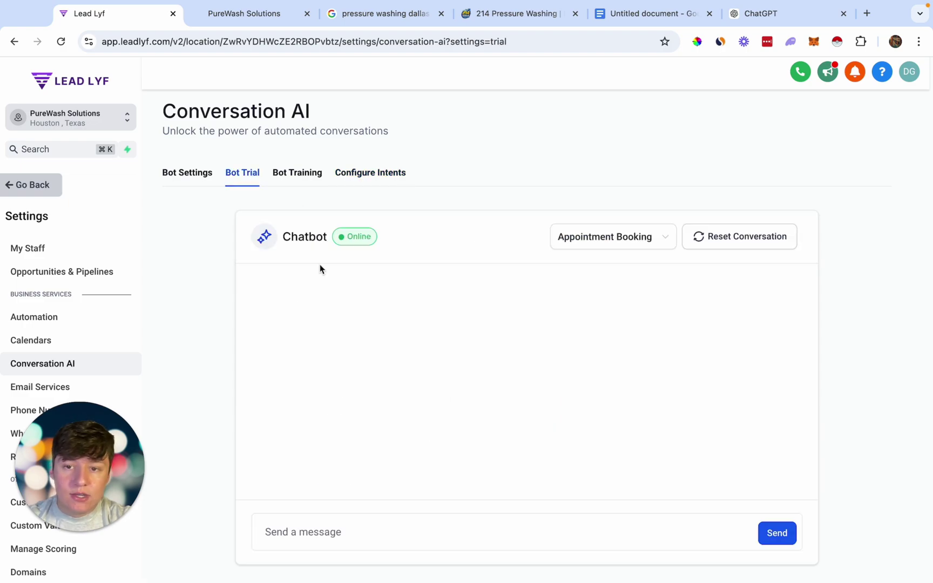
scroll(426, 443, "down", 1)
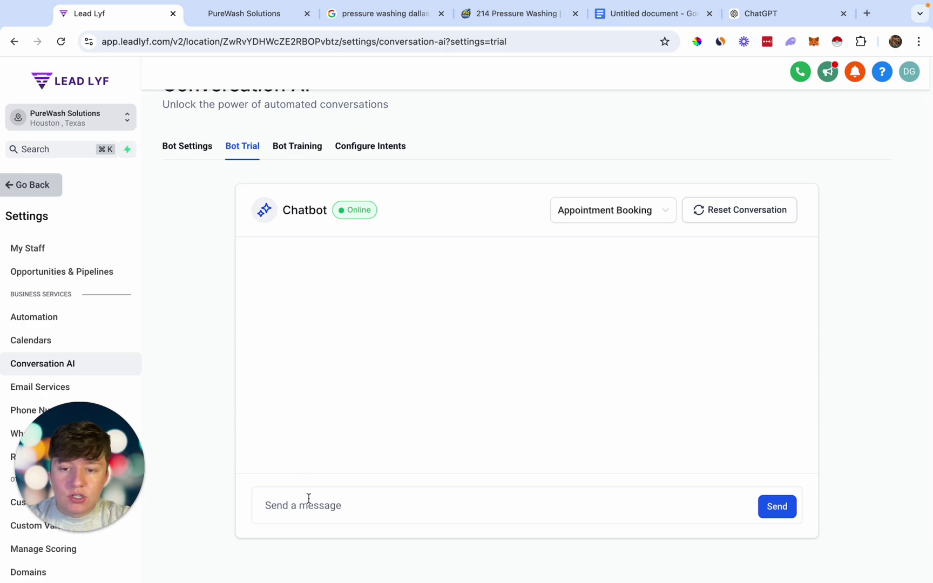
type("hey")
key("Return")
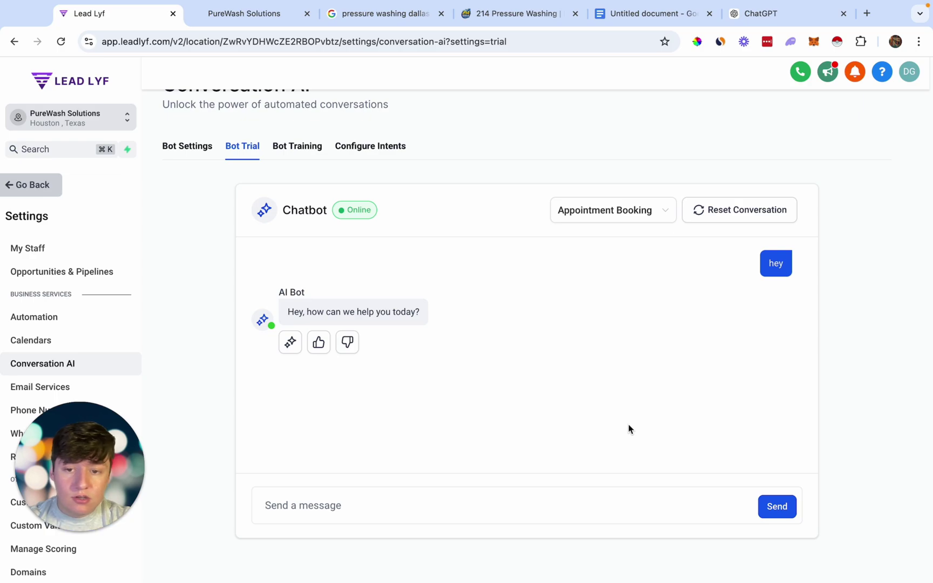
scroll(459, 412, "up", 1)
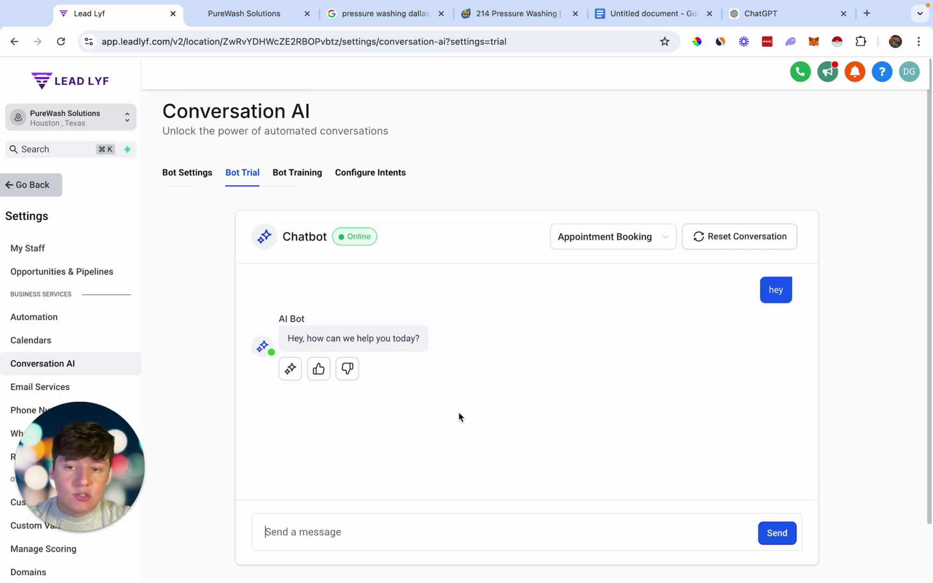
Open Chat Widget1 from the site's chat widgets and copy its embed script code
left_click(57, 192)
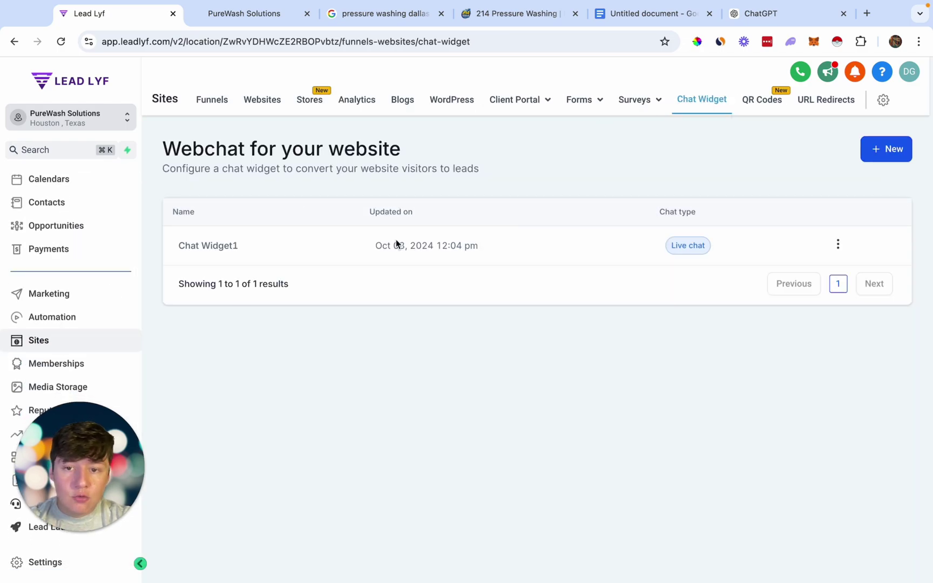
left_click(201, 249)
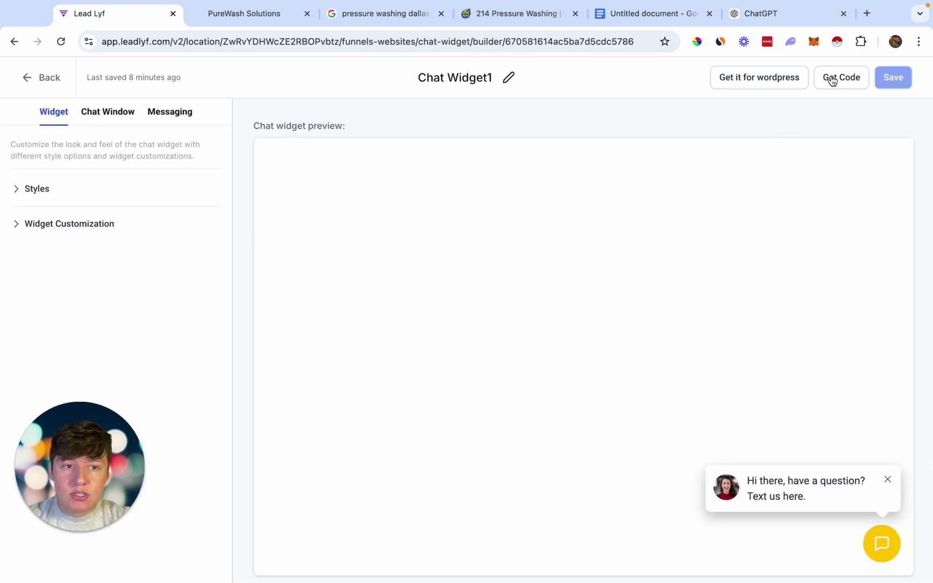
left_click(854, 79)
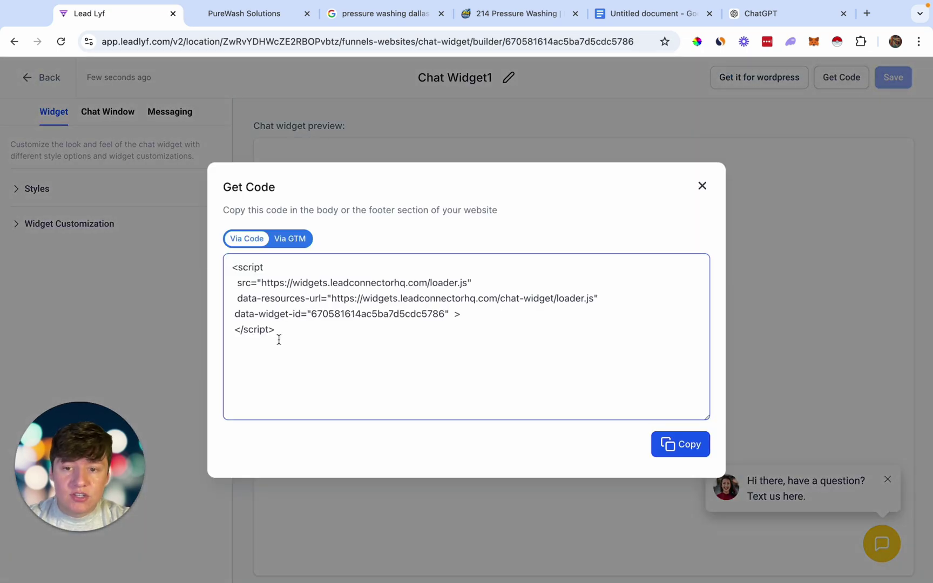
left_click(295, 335)
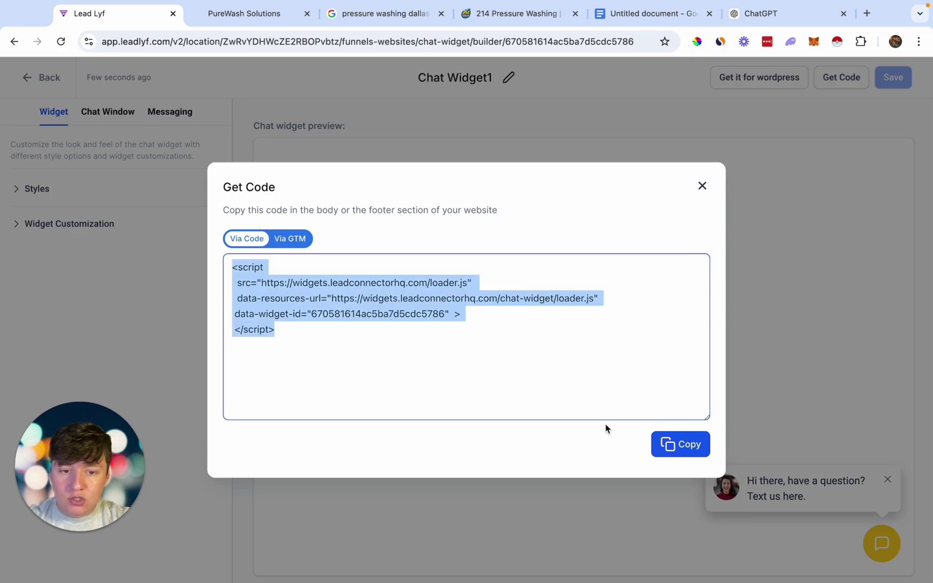
left_click(678, 444)
left_click(702, 185)
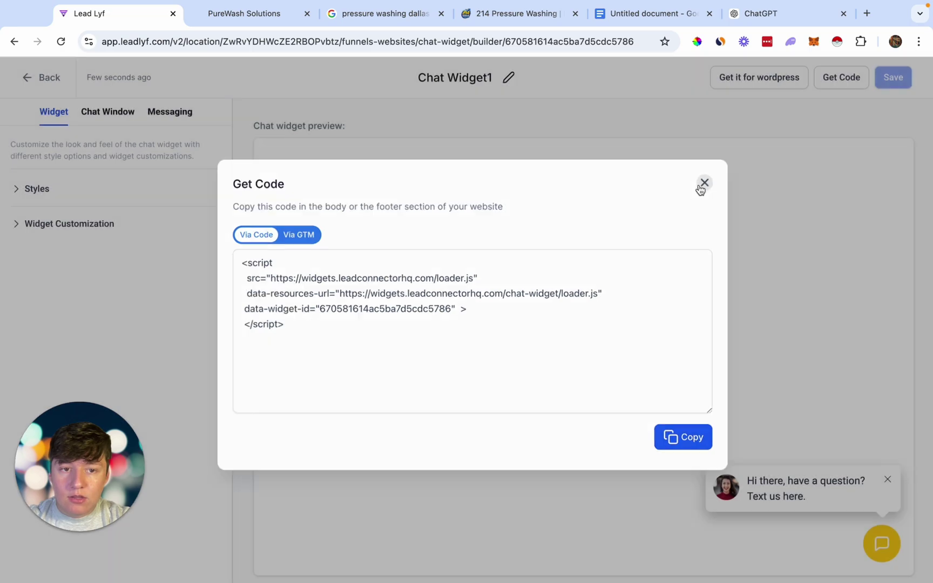
Open the Home step of the Pure Wash Solutions Site funnel in the page editor
left_click(78, 92)
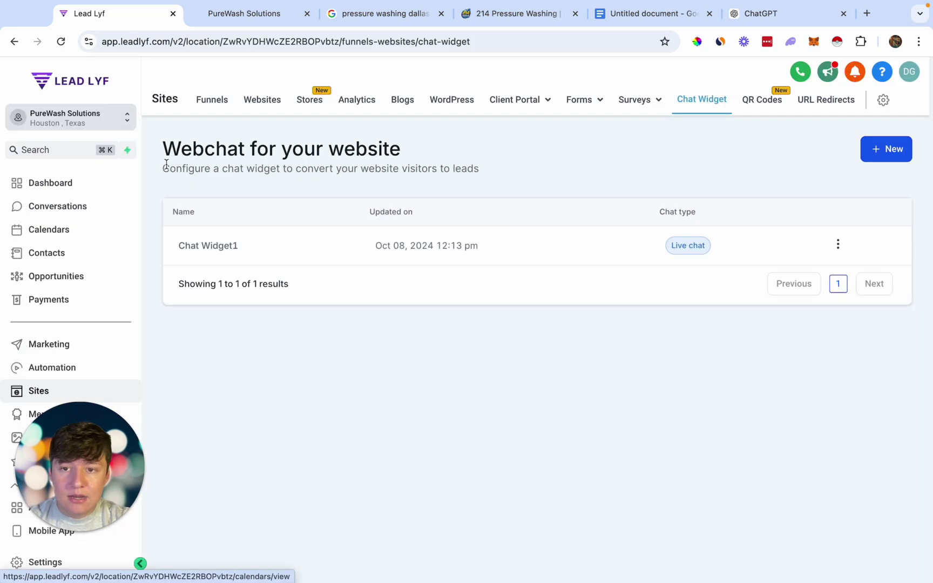
left_click(213, 101)
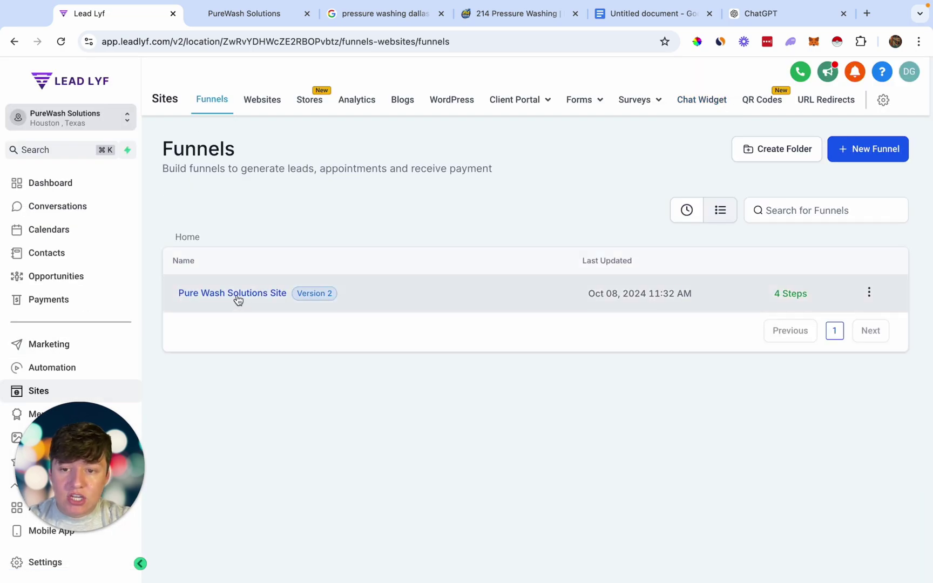
left_click(215, 298)
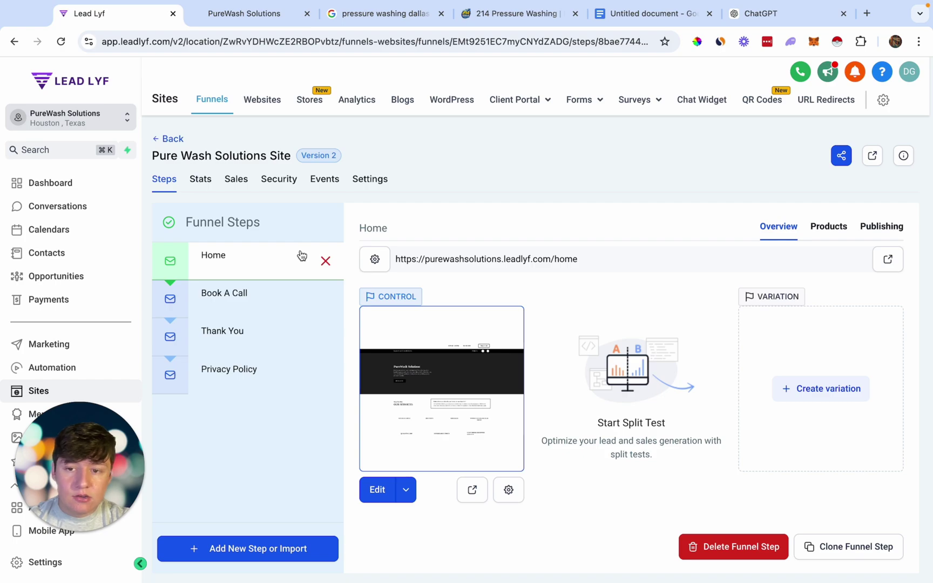
left_click(515, 16)
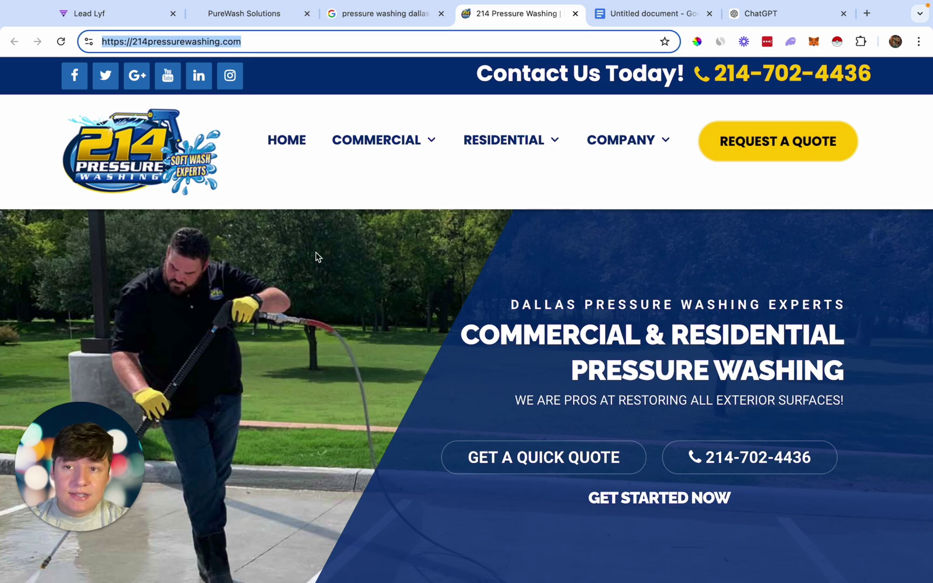
left_click(141, 23)
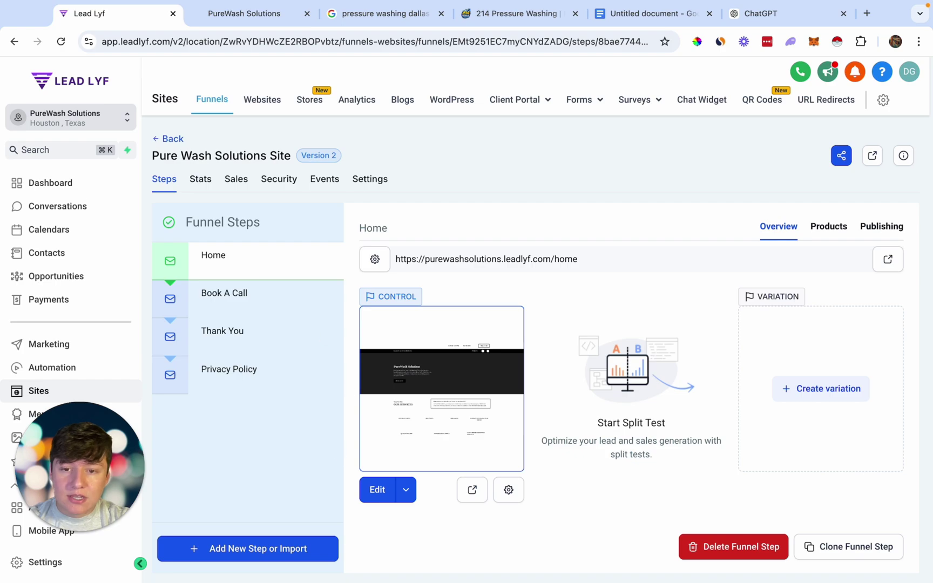
left_click(379, 491)
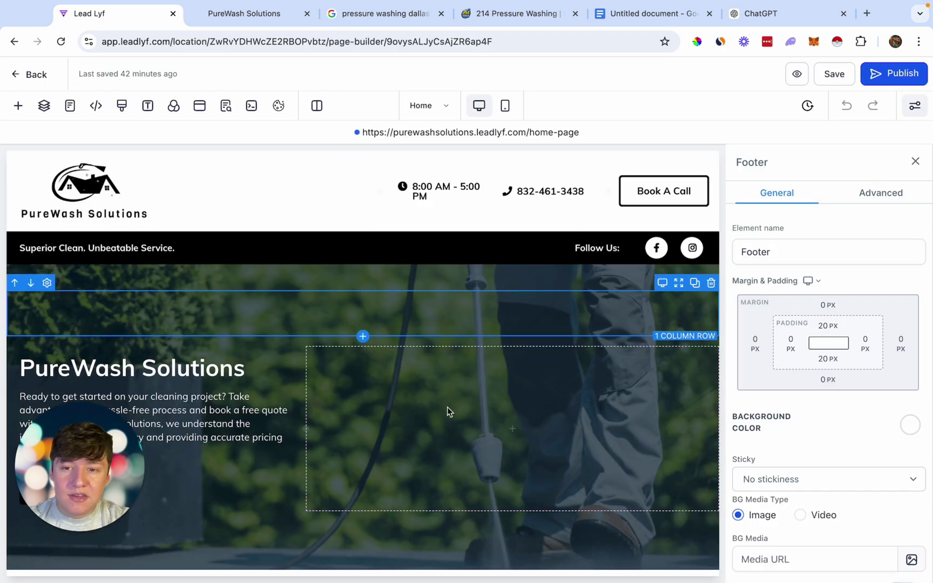
Paste the copied chat widget script into the Home page's footer tracking code, save it and publish the page
left_click(96, 107)
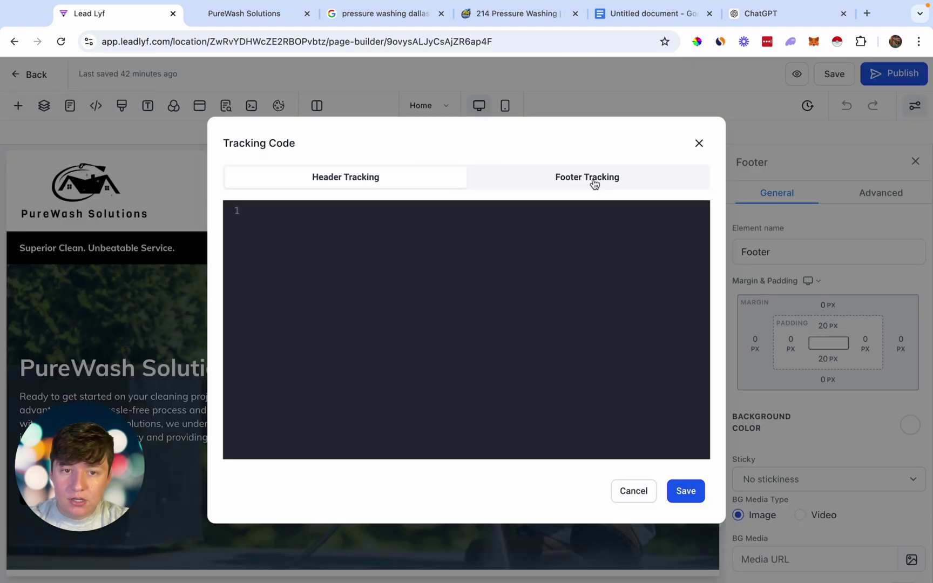
left_click(572, 186)
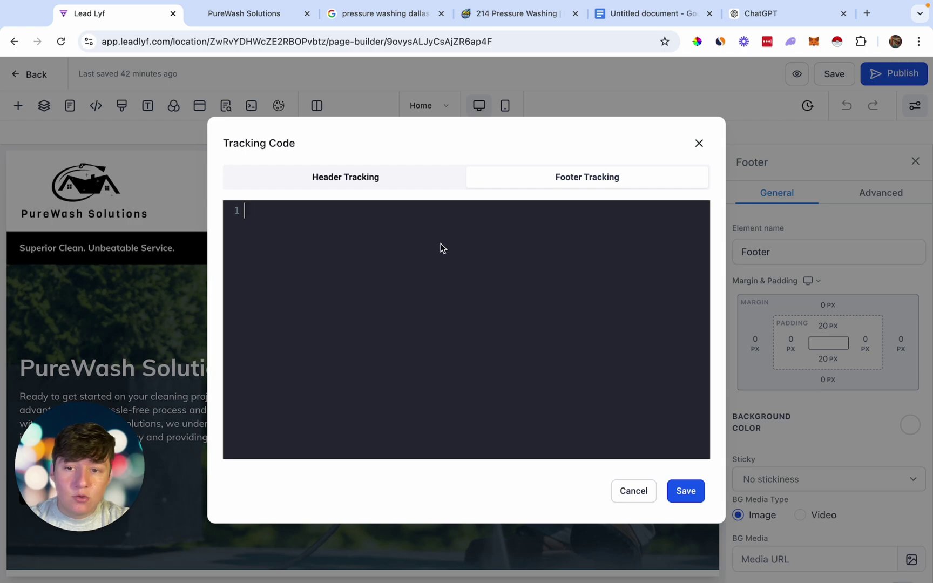
key("super+v")
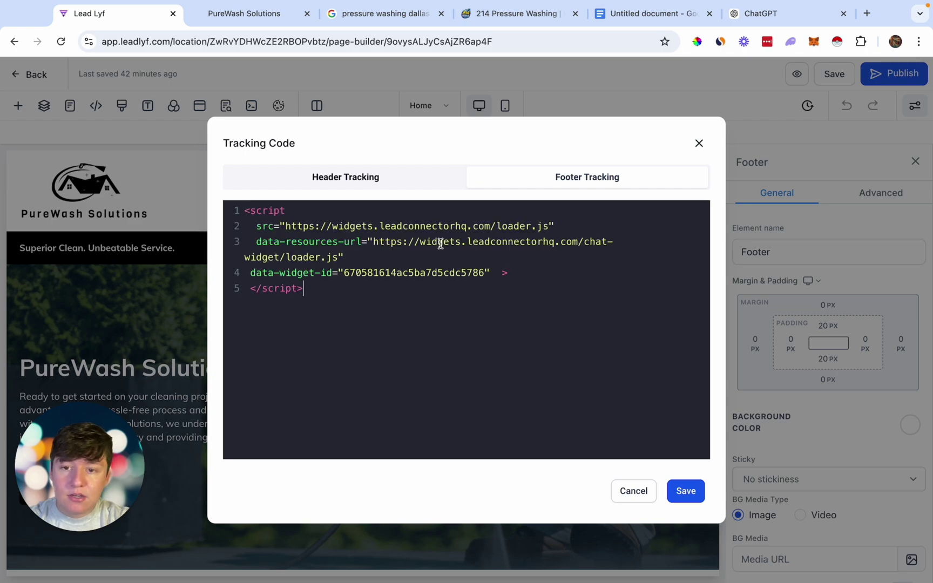
left_click(685, 491)
left_click(907, 81)
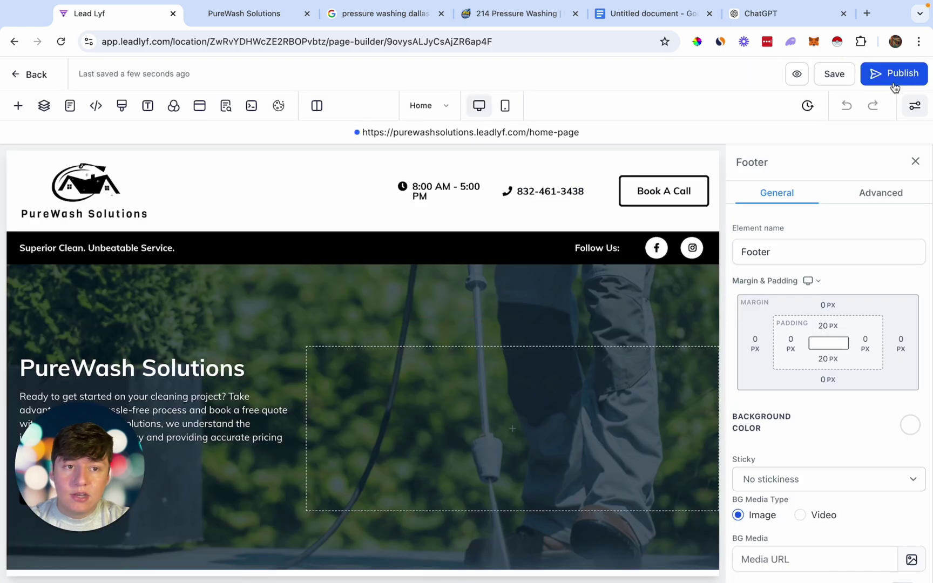
Preview the Home page, test its live chat widget by sending "hey", and return to Lead Lyf
left_click(804, 76)
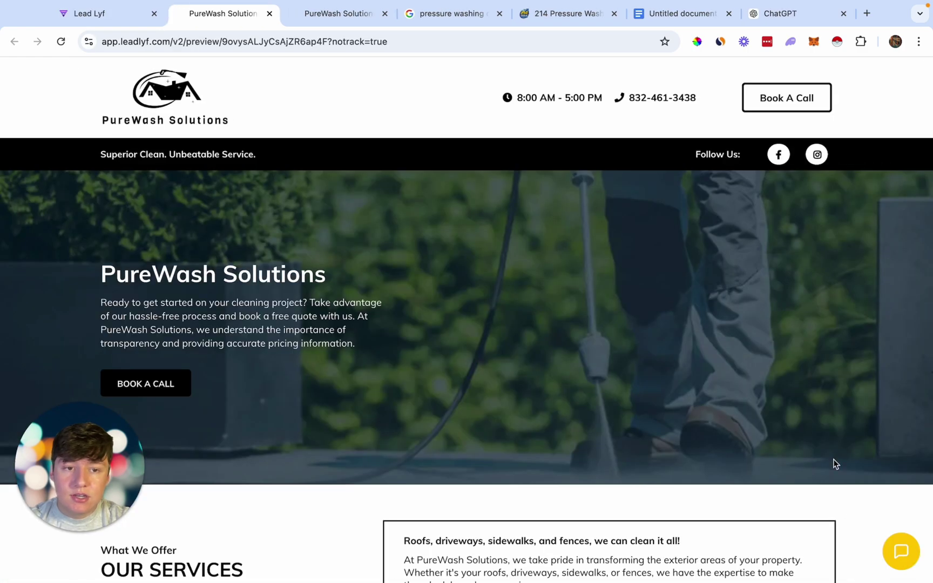
left_click(902, 536)
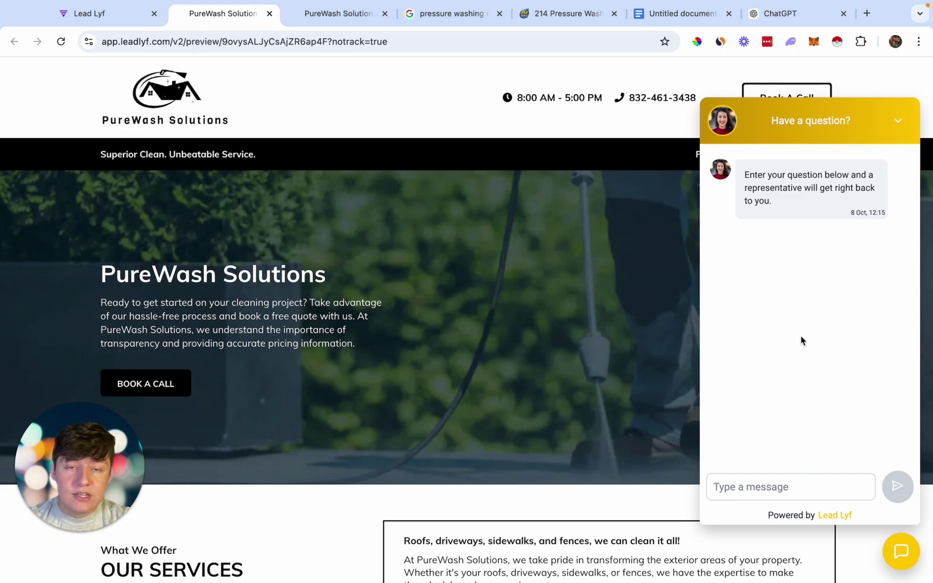
left_click(772, 487)
type("hey")
key("Return")
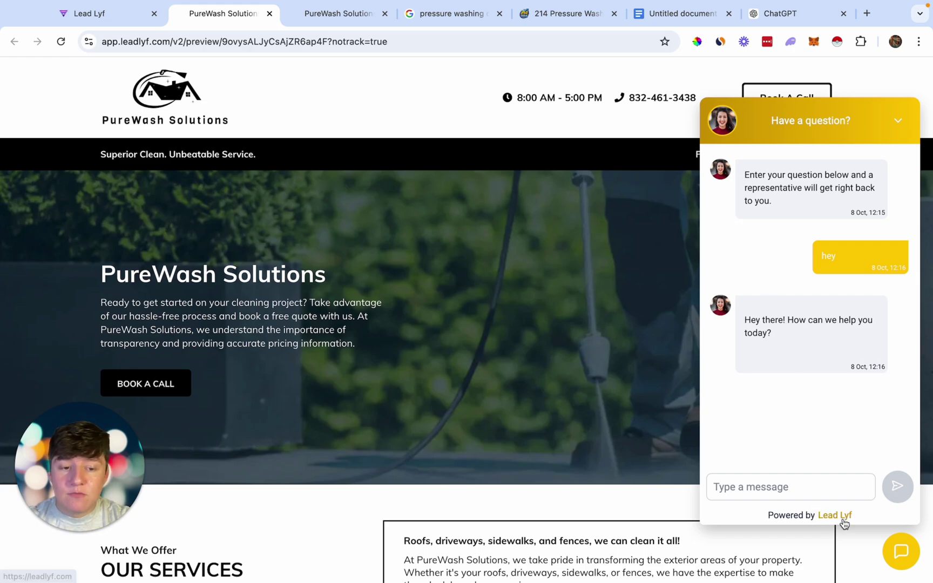
left_click(124, 15)
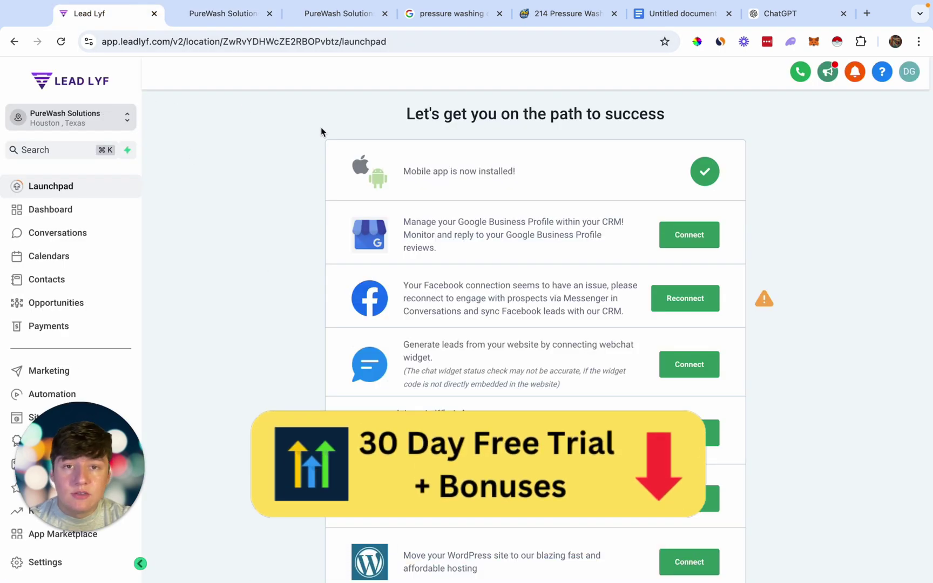